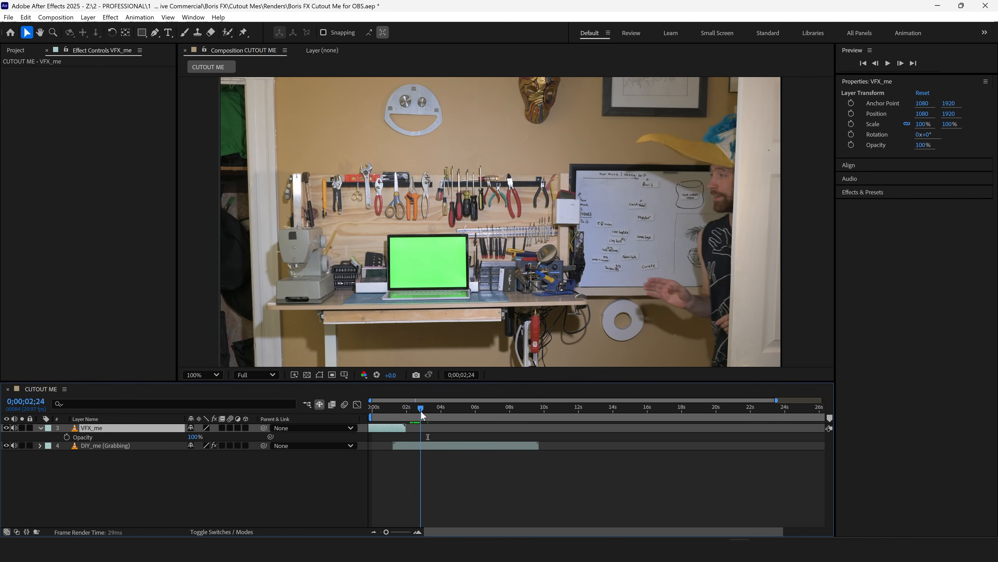
Shift the VFX_me layer so it overlaps the DIY_me (Grabbing) clip, and set its opacity to 50%.
{"action": "left_click_drag", "start_coordinate": [427, 413], "coordinate": [429, 413]}
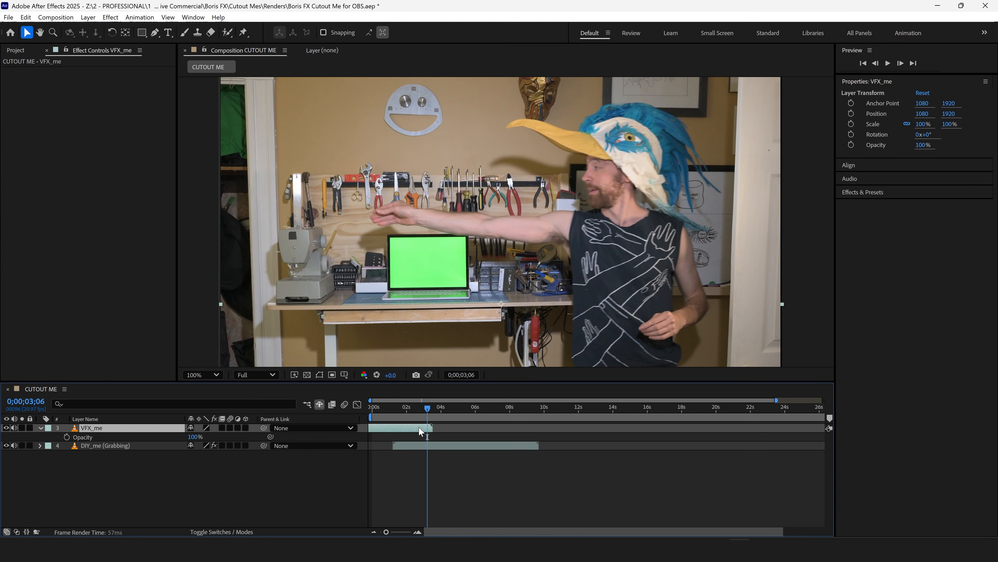
{"action": "left_click_drag", "start_coordinate": [419, 427], "coordinate": [424, 427]}
{"action": "left_click_drag", "start_coordinate": [196, 438], "coordinate": [175, 453]}
{"action": "left_click_drag", "start_coordinate": [420, 447], "coordinate": [414, 449]}
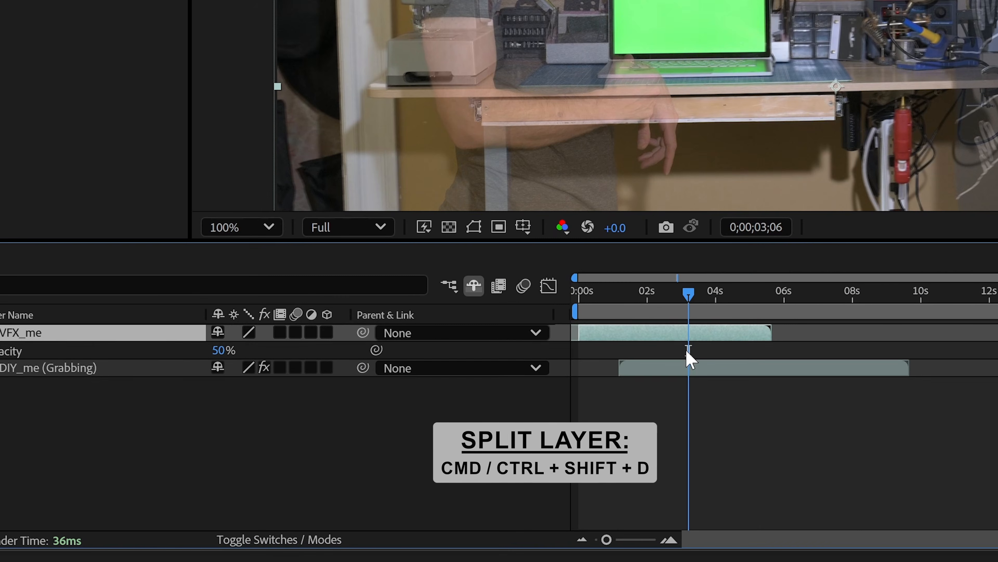
Split the VFX_me layer at 0;00;03;06 and apply a Freeze Frame to the second part.
{"action": "key", "text": "ctrl+shift+d"}
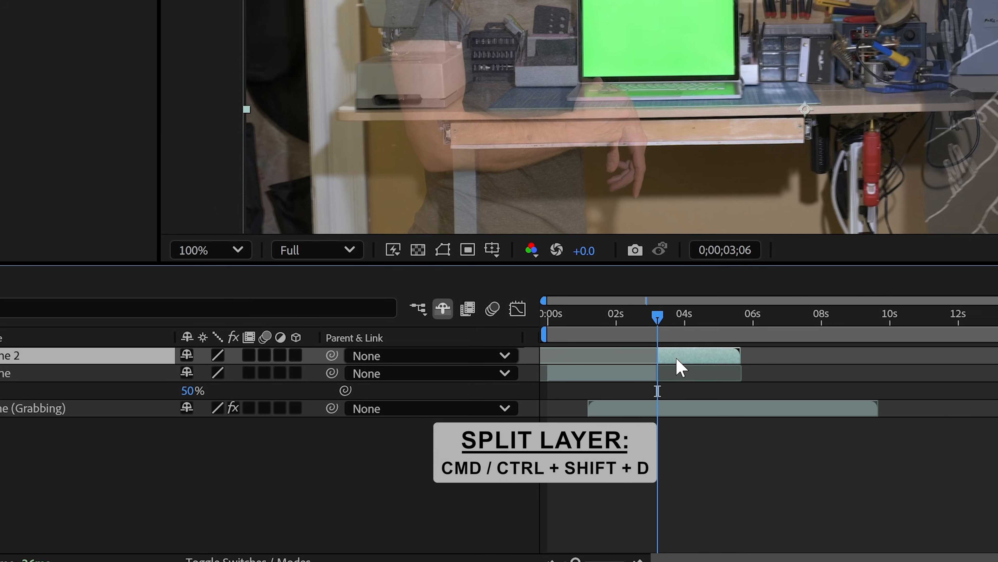
{"action": "right_click", "coordinate": [710, 336]}
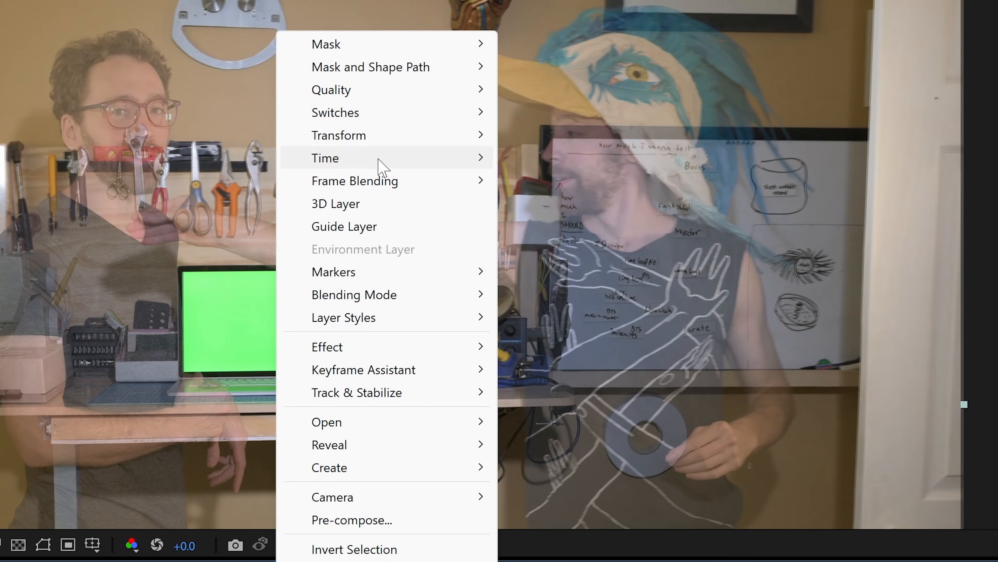
{"action": "mouse_move", "coordinate": [379, 156]}
{"action": "left_click", "coordinate": [550, 226]}
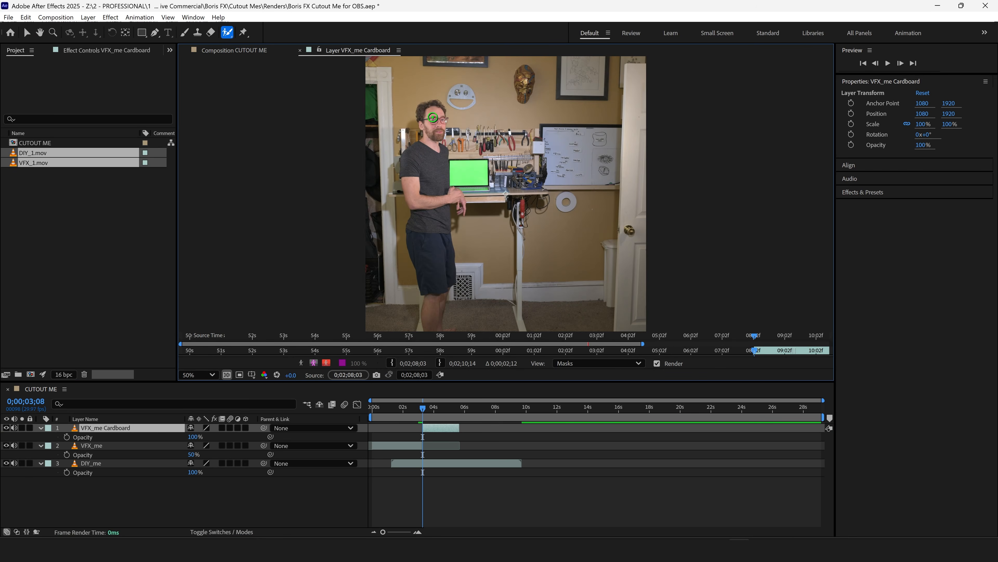
Mark the man's head, shirt, shorts and legs as foreground on VFX_me Cardboard with the Roto Brush.
{"action": "left_click_drag", "start_coordinate": [433, 118], "coordinate": [426, 116]}
{"action": "left_click_drag", "start_coordinate": [425, 227], "coordinate": [425, 250]}
{"action": "left_click_drag", "start_coordinate": [431, 316], "coordinate": [436, 272]}
Refine the Roto Brush selection by subtracting the background areas around the man's fingers, waist and legs.
{"action": "scroll", "coordinate": [451, 294], "scroll_direction": "up", "scroll_amount": 2}
{"action": "left_click_drag", "start_coordinate": [305, 234], "coordinate": [477, 150]}
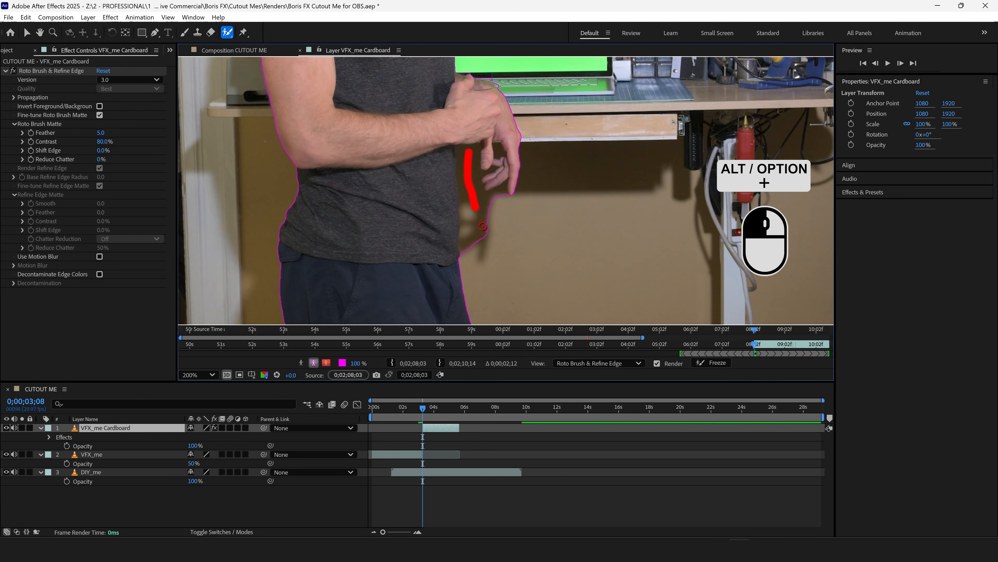
{"action": "scroll", "coordinate": [514, 194], "scroll_direction": "down", "scroll_amount": 4}
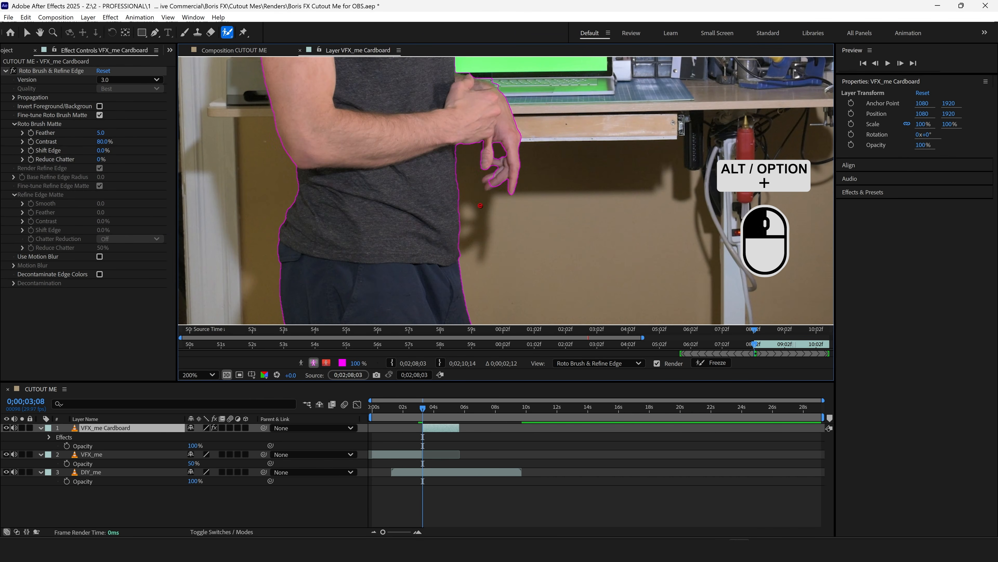
{"action": "scroll", "coordinate": [505, 197], "scroll_direction": "up", "scroll_amount": 2}
{"action": "left_click_drag", "start_coordinate": [531, 134], "coordinate": [528, 197]}
{"action": "left_click_drag", "start_coordinate": [491, 203], "coordinate": [480, 247]}
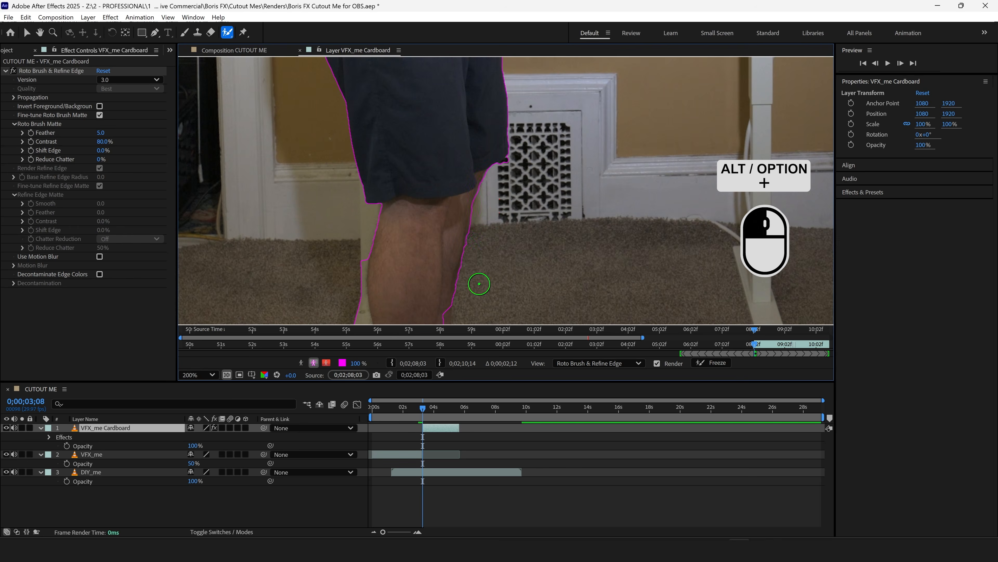
{"action": "left_click_drag", "start_coordinate": [452, 311], "coordinate": [491, 118]}
{"action": "scroll", "coordinate": [454, 313], "scroll_direction": "down", "scroll_amount": 1}
{"action": "mouse_move", "coordinate": [506, 238]}
{"action": "left_mouse_down"}
{"action": "mouse_move", "coordinate": [516, 229]}
{"action": "mouse_move", "coordinate": [474, 223]}
{"action": "mouse_move", "coordinate": [445, 261]}
{"action": "left_mouse_up"}
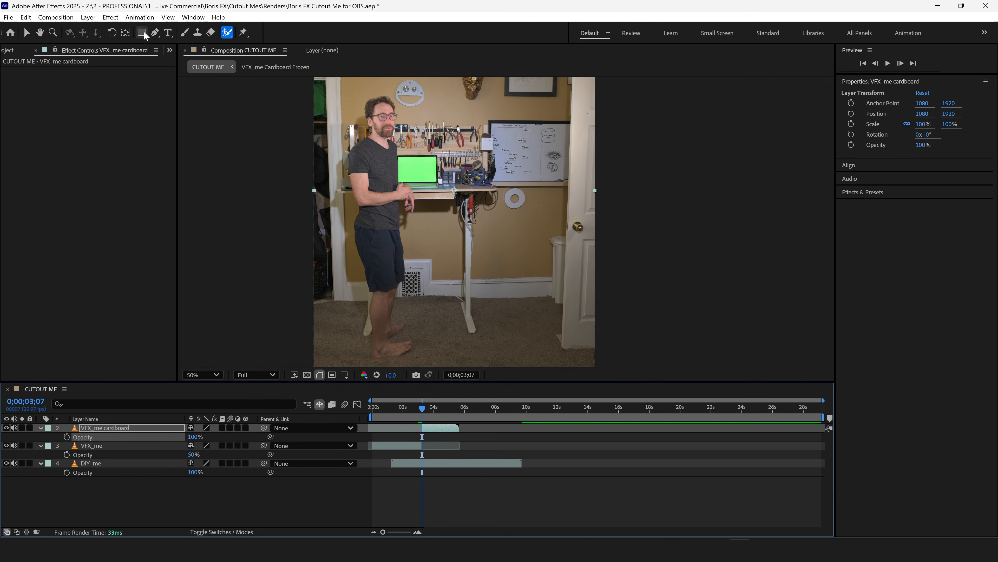
Apply the Mocha Pro effect to the VFX_me cardboard layer and launch its Mocha Pro interface.
{"action": "left_click", "coordinate": [103, 19]}
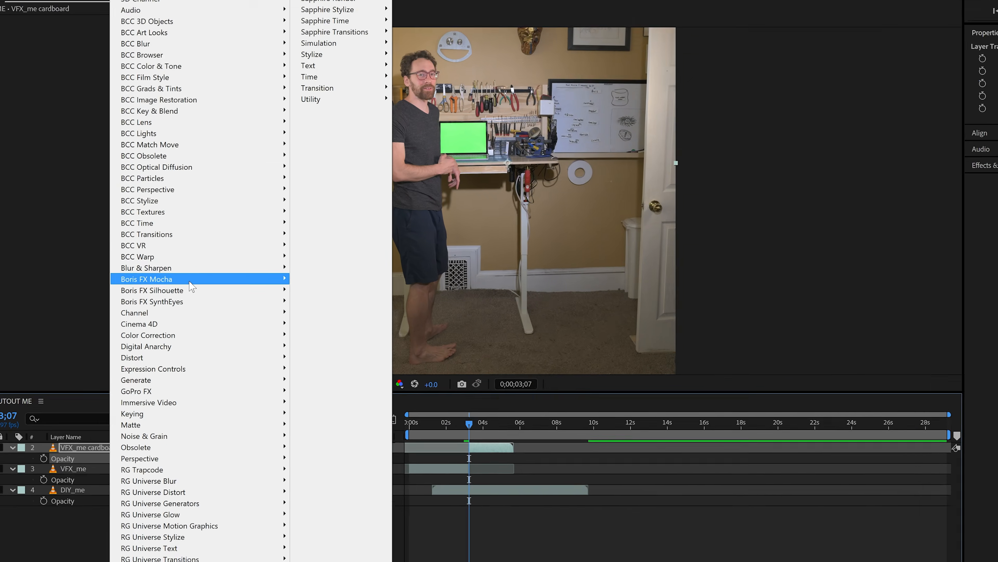
{"action": "mouse_move", "coordinate": [252, 287]}
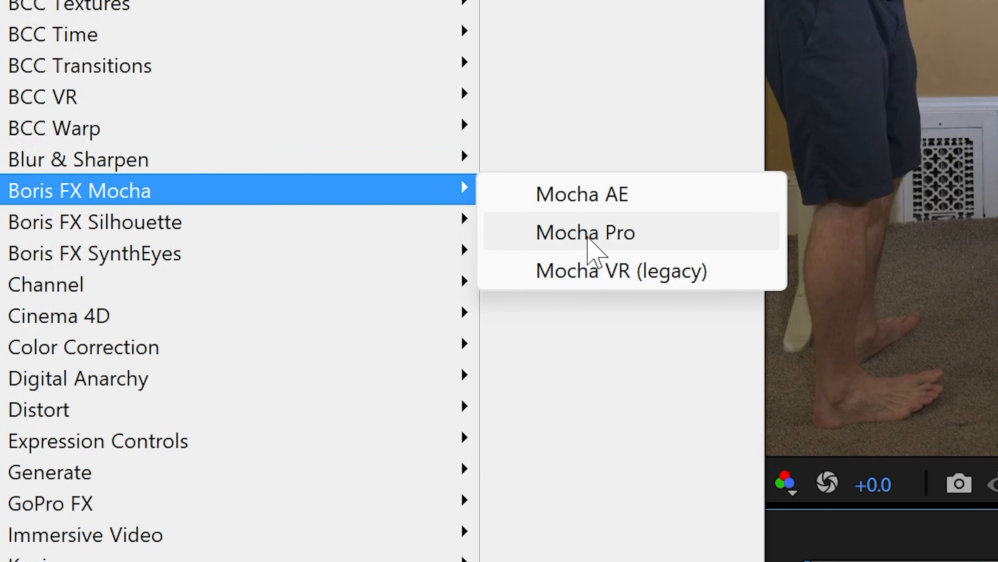
{"action": "left_click", "coordinate": [587, 238]}
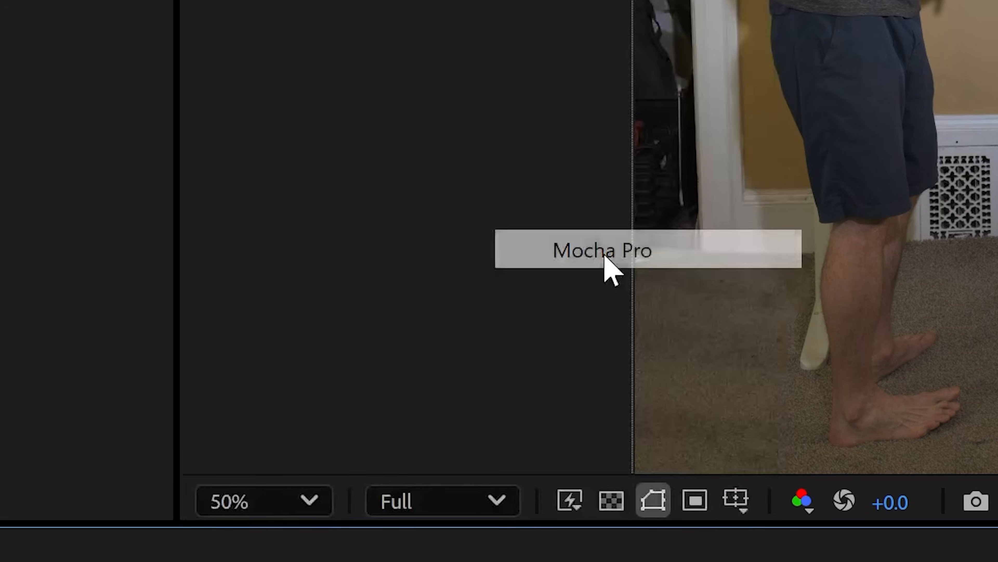
{"action": "left_click", "coordinate": [379, 196]}
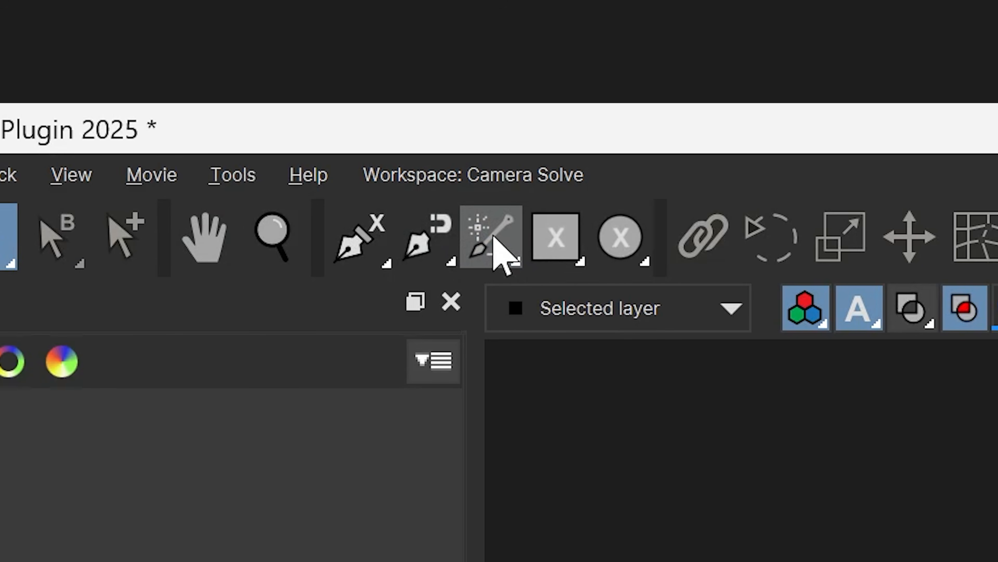
Mask the man with the Object Brush using points on his face, hair and shirt, and exclude the gap between his fingers.
{"action": "left_click", "coordinate": [158, 32]}
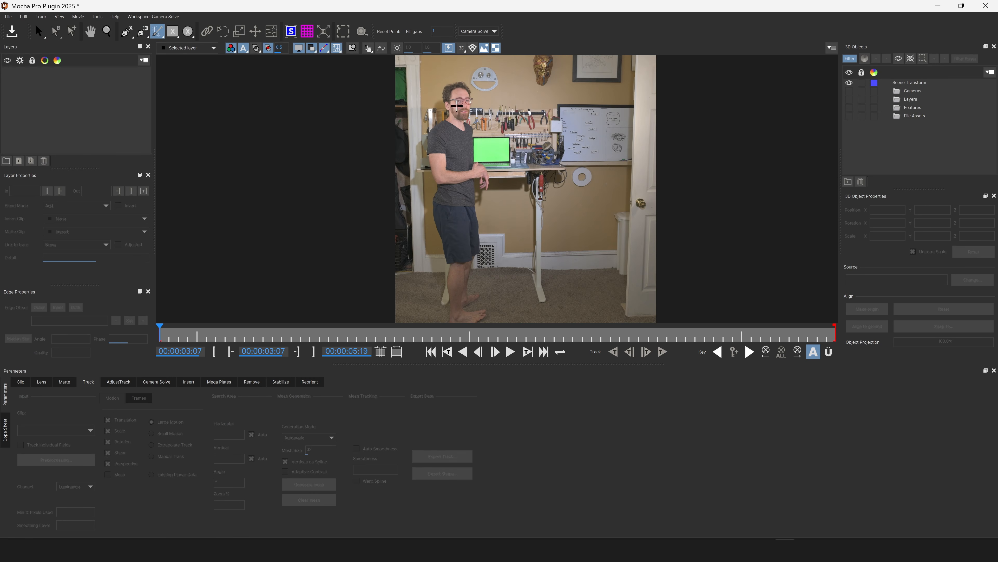
{"action": "left_click", "coordinate": [457, 105]}
{"action": "left_click", "coordinate": [447, 92]}
{"action": "left_click", "coordinate": [455, 146]}
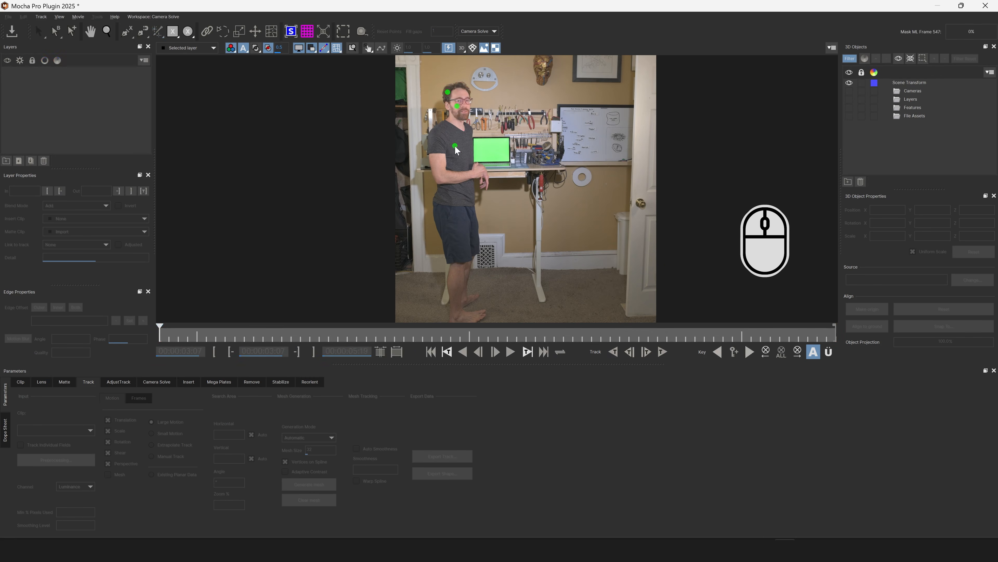
{"action": "scroll", "coordinate": [455, 150], "scroll_direction": "up", "scroll_amount": 10}
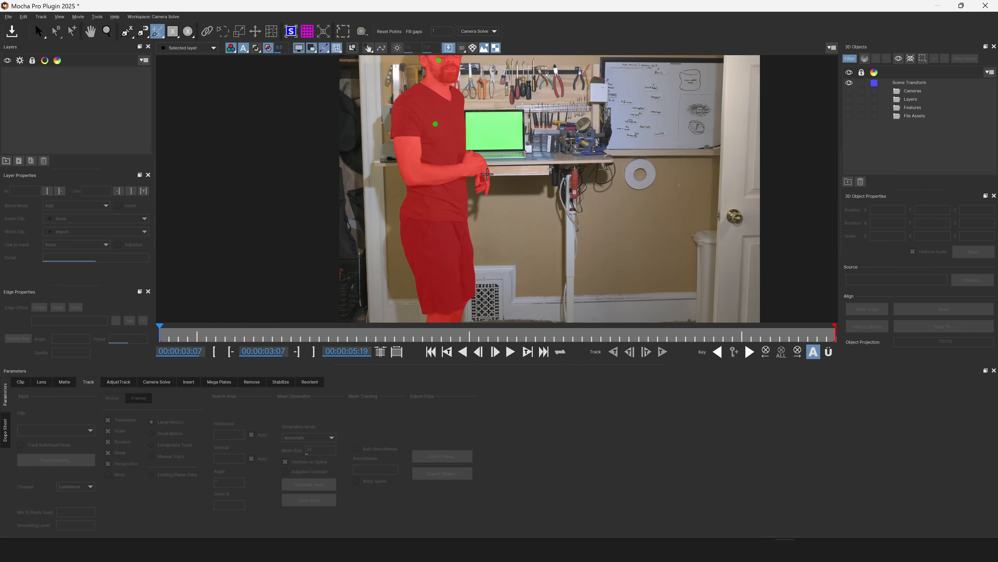
{"action": "left_click", "coordinate": [472, 180], "text": "alt"}
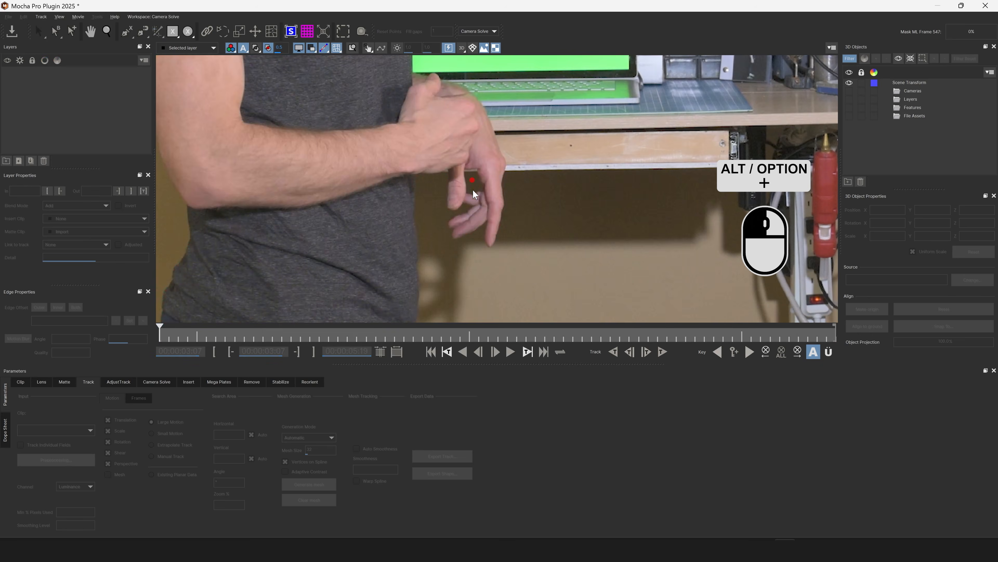
Touch up the man's mask with the Matte Brush and convert it into a spline layer using the Pick tool.
{"action": "left_click", "coordinate": [158, 33]}
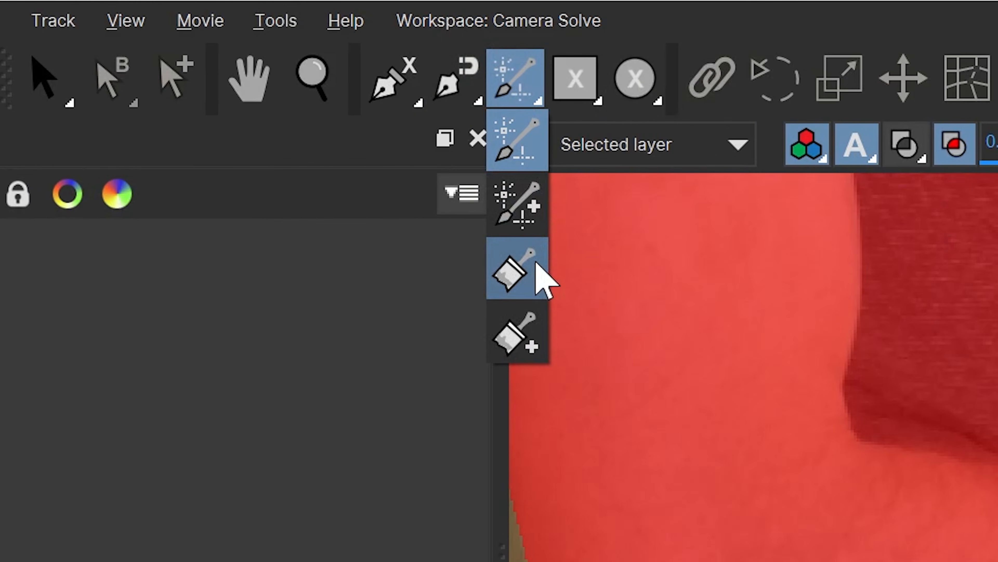
{"action": "left_click", "coordinate": [162, 78]}
{"action": "left_click", "coordinate": [683, 251], "text": "alt"}
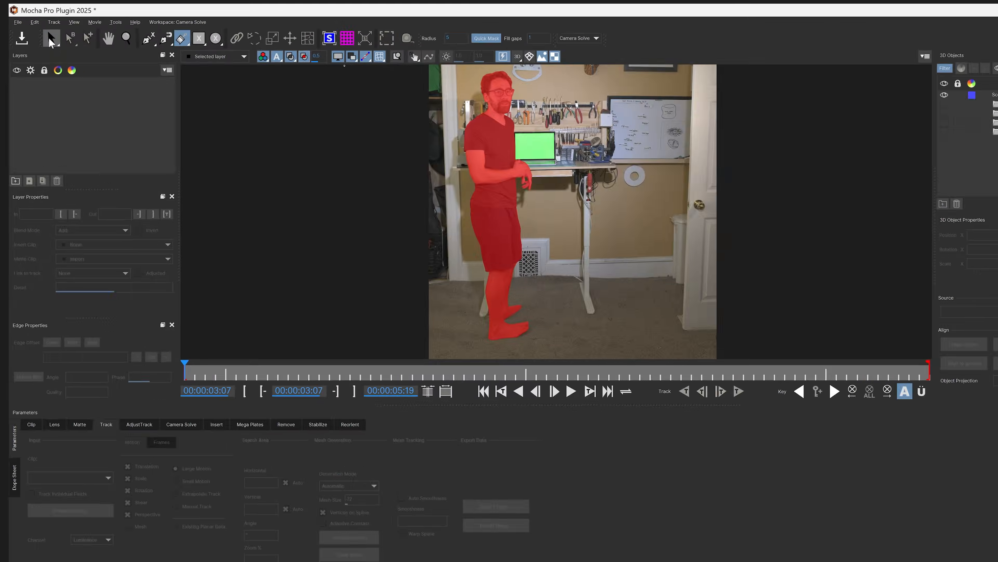
{"action": "left_click", "coordinate": [404, 240]}
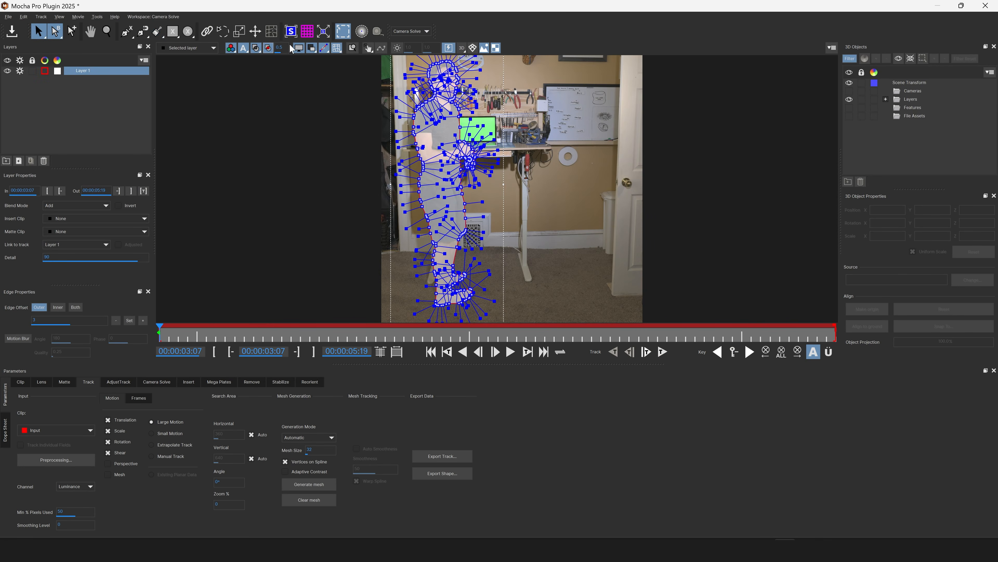
Preview the man's cutout against a dark background, and save the Mocha project while closing back to After Effects.
{"action": "left_click", "coordinate": [256, 48]}
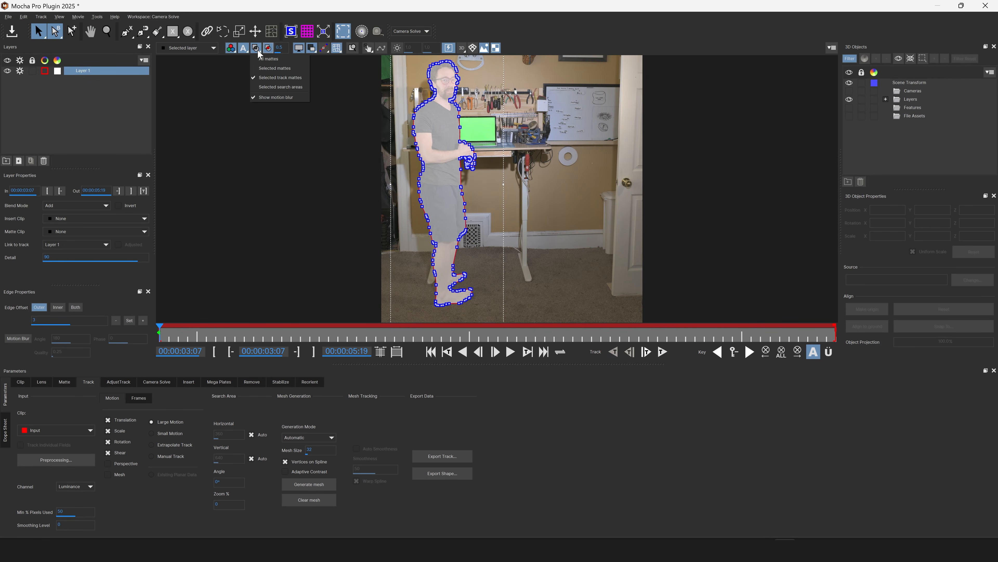
{"action": "left_click", "coordinate": [268, 48]}
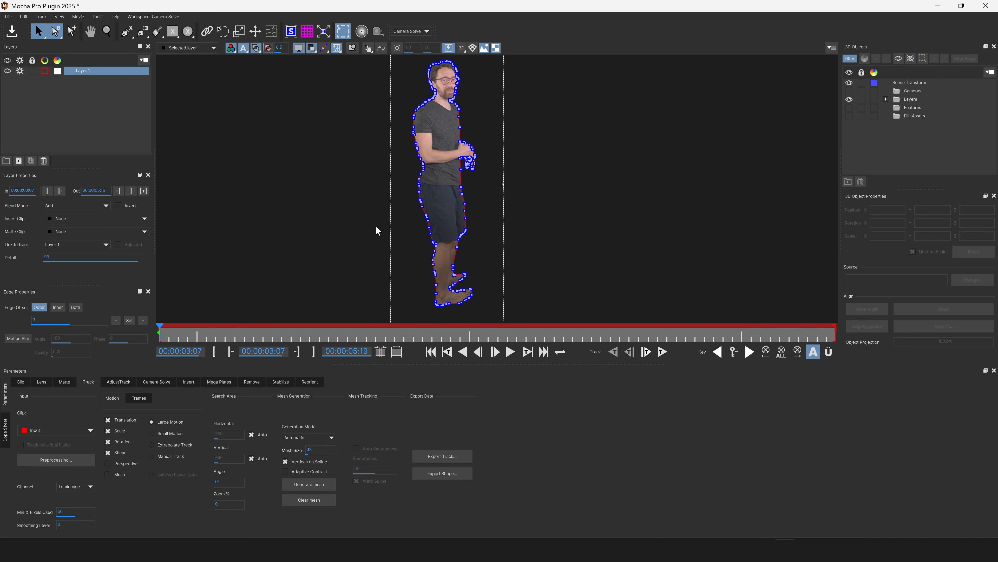
{"action": "left_click", "coordinate": [985, 6]}
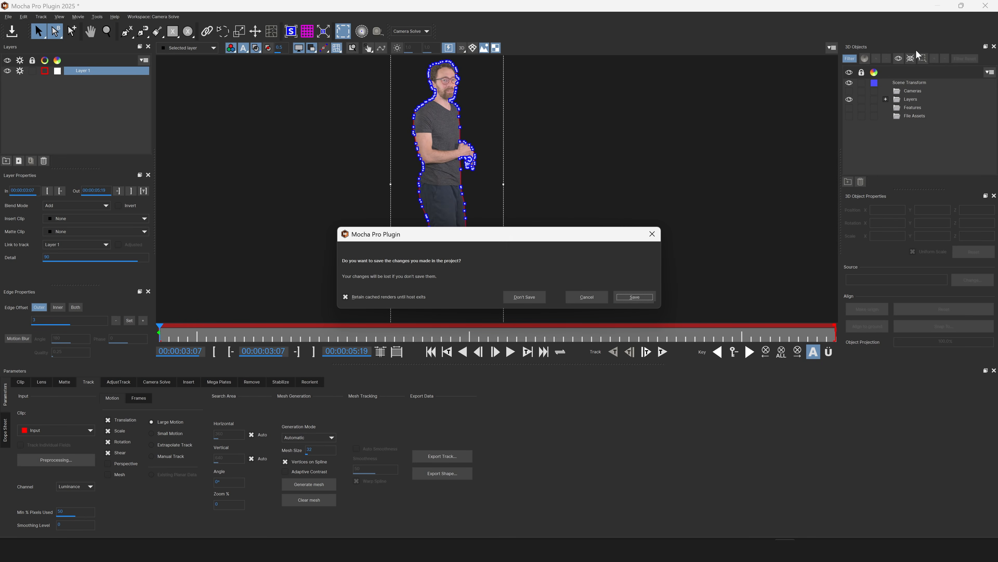
{"action": "left_click", "coordinate": [634, 297]}
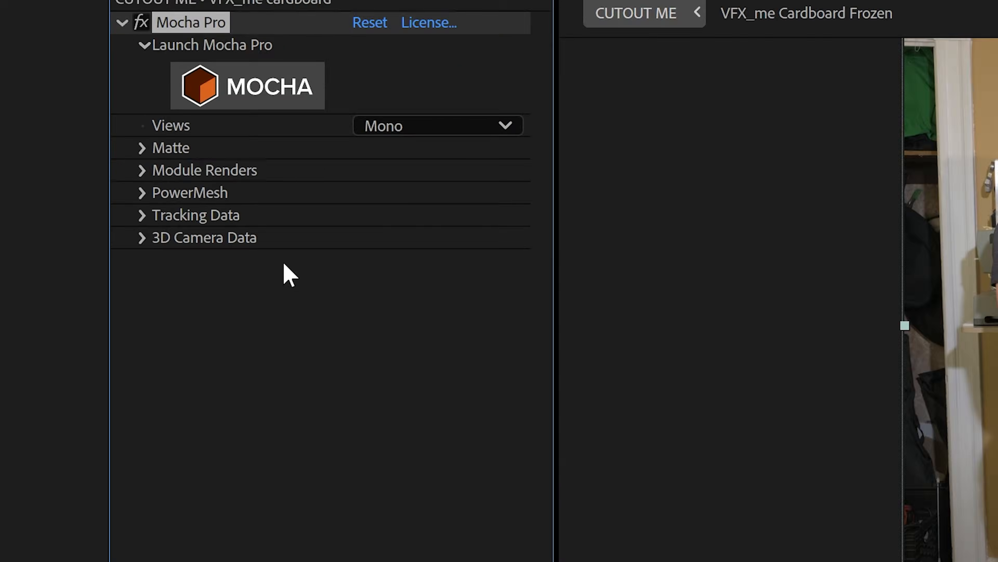
Apply the Mocha matte to the VFX_me cardboard layer and scrub through the timeline to check the cutout.
{"action": "left_click", "coordinate": [249, 171]}
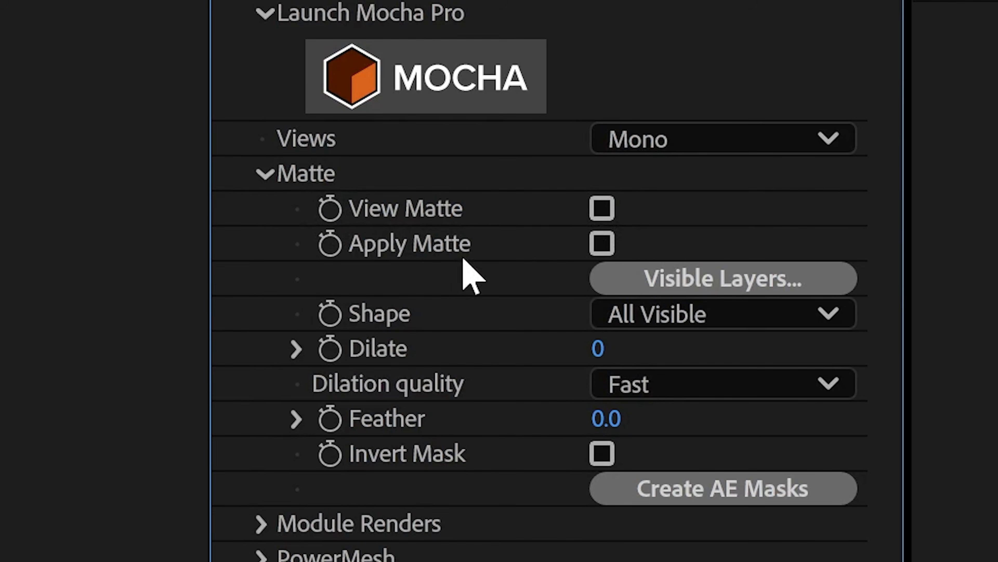
{"action": "left_click", "coordinate": [603, 245]}
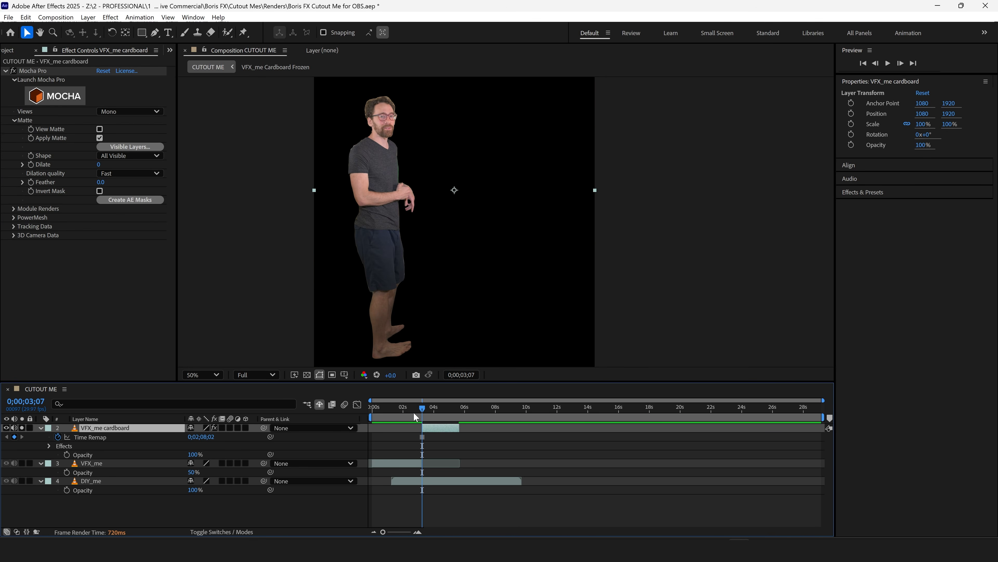
{"action": "left_click", "coordinate": [426, 410]}
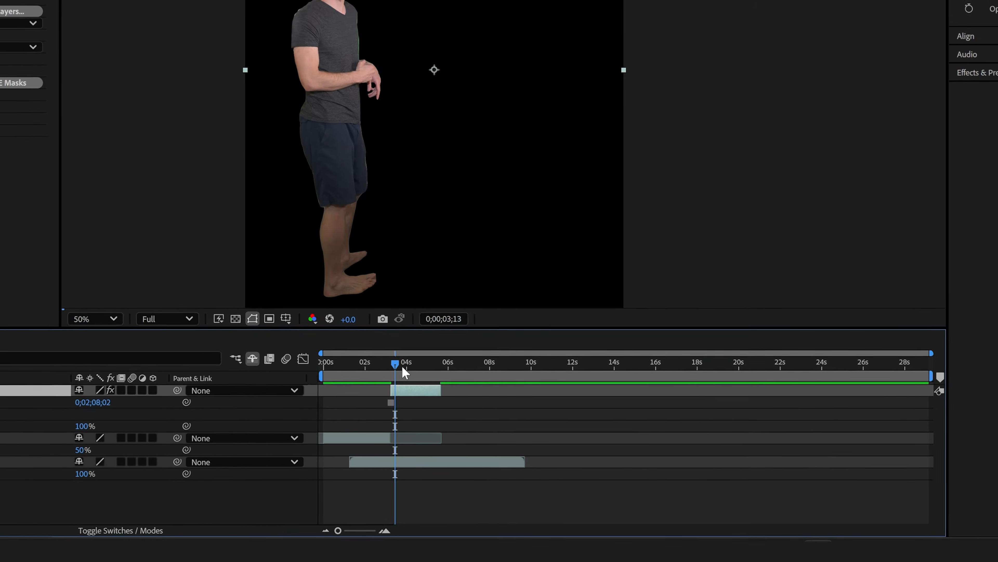
{"action": "left_click", "coordinate": [396, 348]}
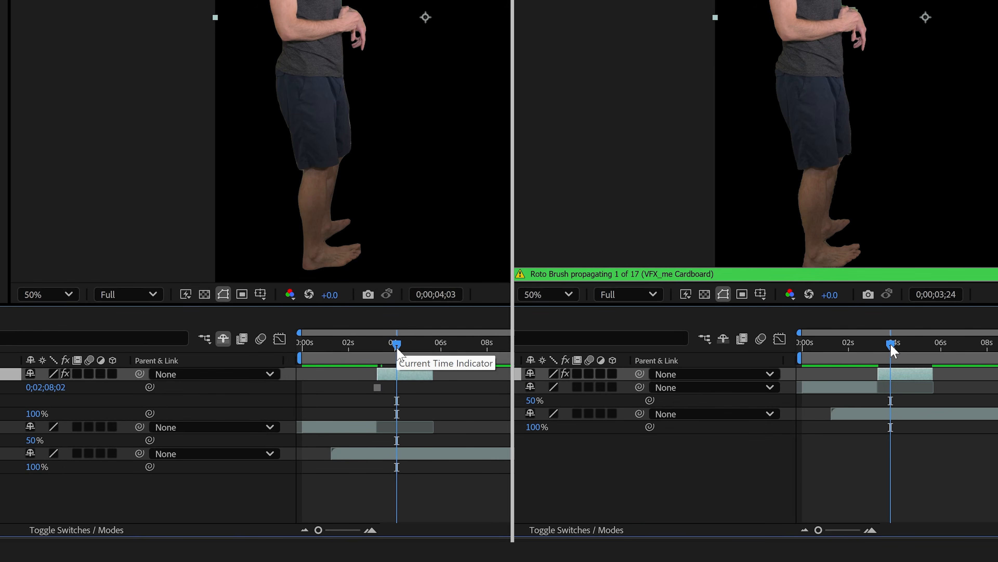
{"action": "left_click_drag", "start_coordinate": [886, 345], "coordinate": [902, 346]}
Pre-compose the Roto Brush layer as "VFX_me Cardboard Frozen", moving all attributes into the new composition.
{"action": "key", "text": "ctrl+shift+c"}
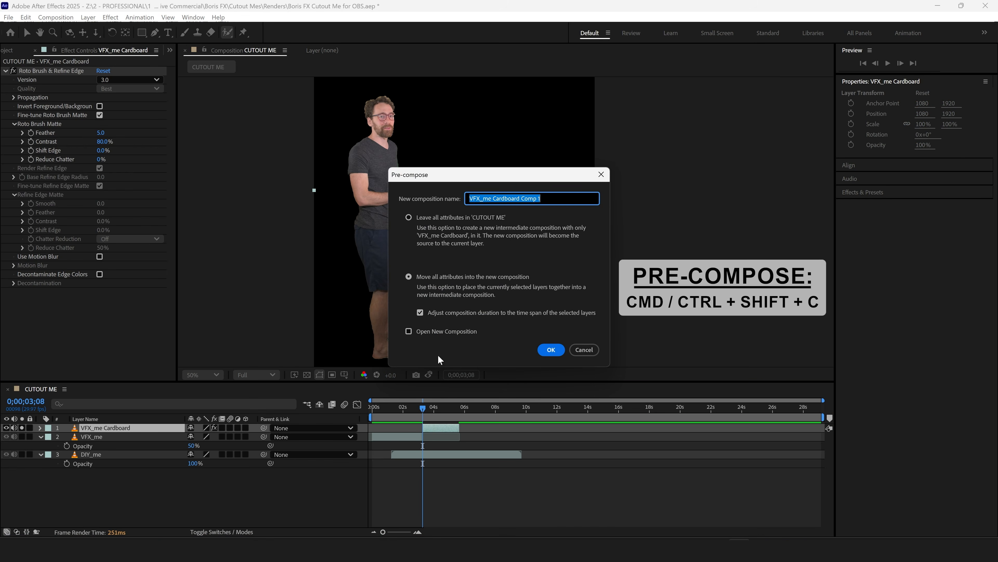
{"action": "key", "text": "End"}
{"action": "key", "text": "BackSpace"}
{"action": "key", "text": "BackSpace"}
{"action": "key", "text": "BackSpace"}
{"action": "key", "text": "BackSpace"}
{"action": "key", "text": "BackSpace"}
{"action": "key", "text": "BackSpace"}
{"action": "type", "text": "Frozen"}
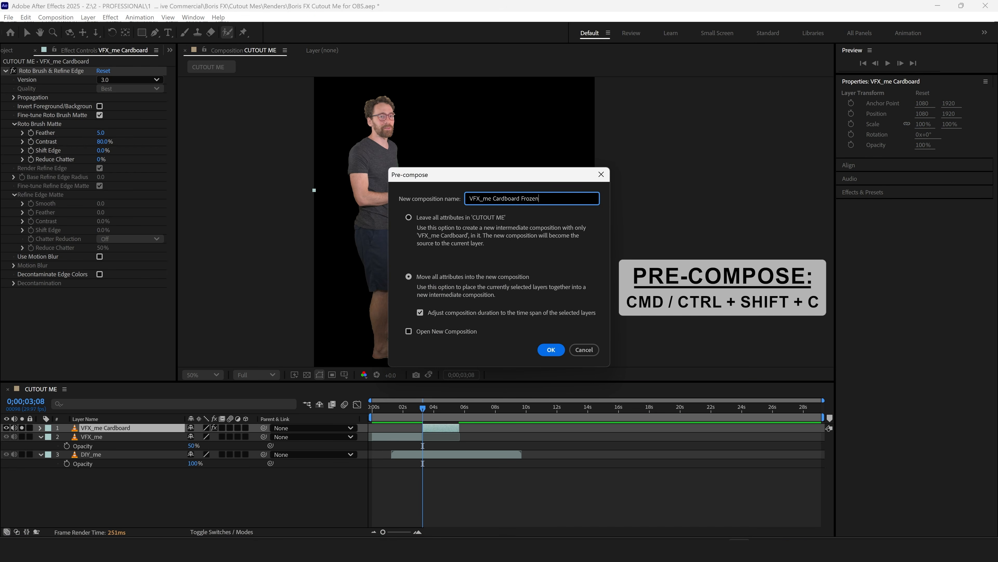
{"action": "key", "text": "Return"}
Apply a Freeze Frame to the VFX_me Cardboard Frozen pre-comp at 0;00;03;08.
{"action": "right_click", "coordinate": [428, 427]}
{"action": "mouse_move", "coordinate": [519, 176]}
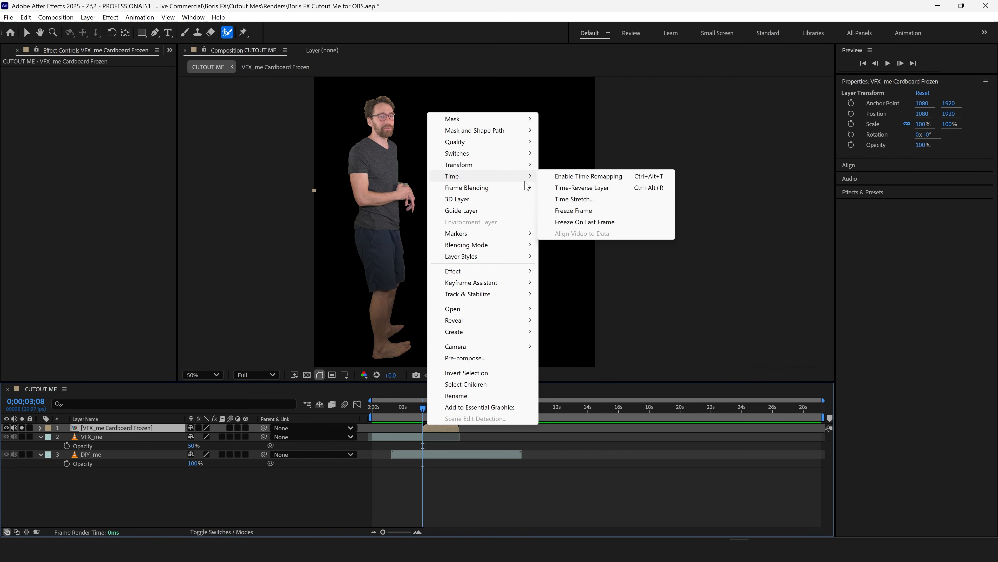
{"action": "left_click", "coordinate": [574, 211]}
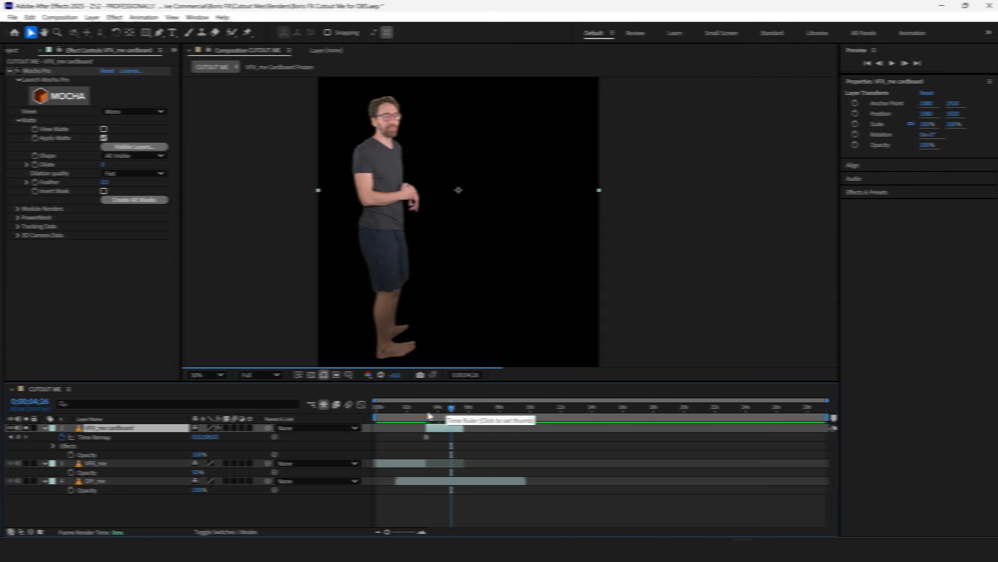
At 0;00;03;07, disable the Mocha Pro effect on VFX_me cardboard and create After Effects masks from its shape.
{"action": "left_click_drag", "start_coordinate": [446, 409], "coordinate": [425, 412]}
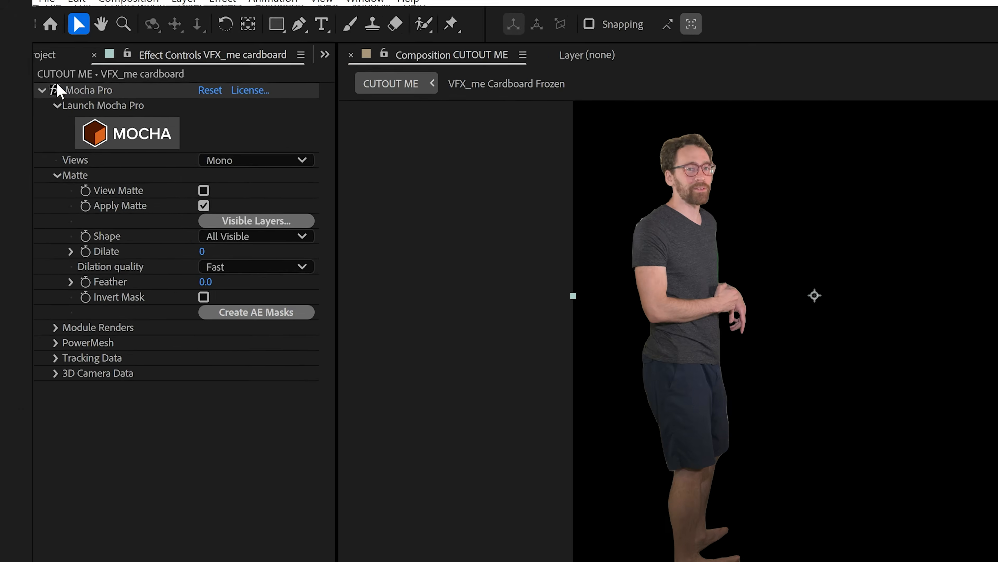
{"action": "left_click", "coordinate": [12, 70]}
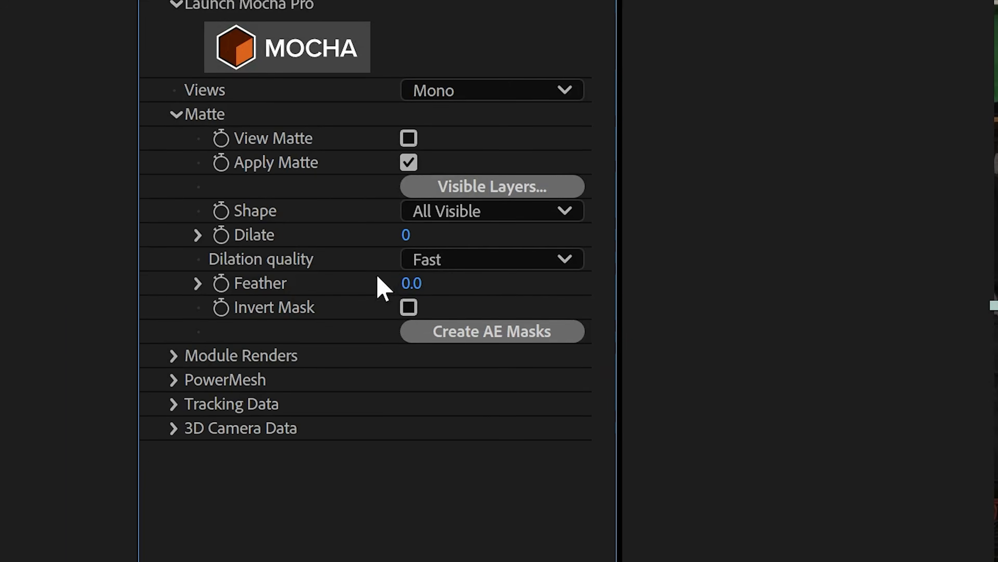
{"action": "left_click", "coordinate": [299, 372]}
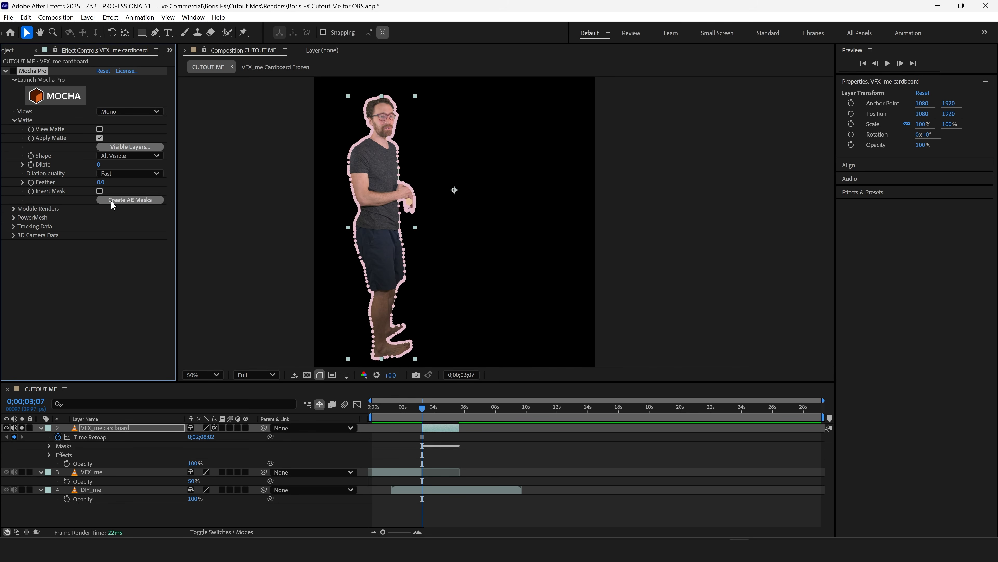
{"action": "left_click", "coordinate": [442, 454]}
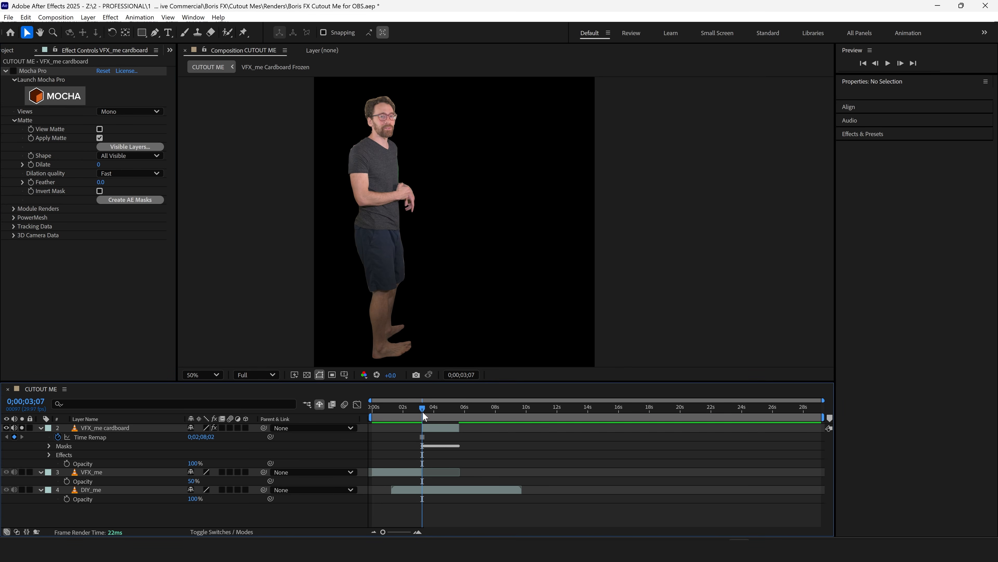
{"action": "left_click_drag", "start_coordinate": [423, 411], "coordinate": [428, 412]}
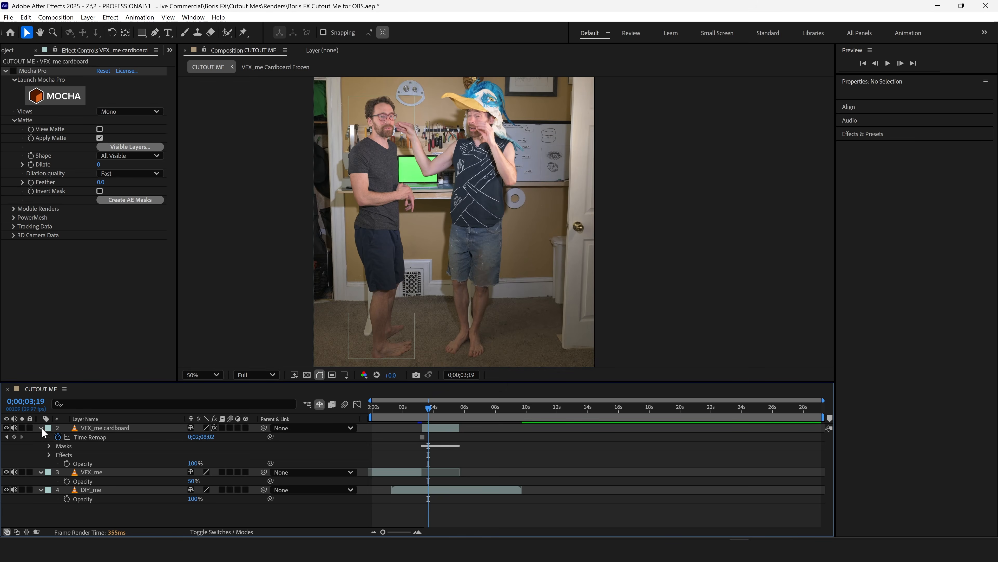
Apply the Boris FX Mocha AE effect to the DIY_me (Grabbing) layer at 0;00;03;08 and launch Mocha.
{"action": "left_click", "coordinate": [40, 427]}
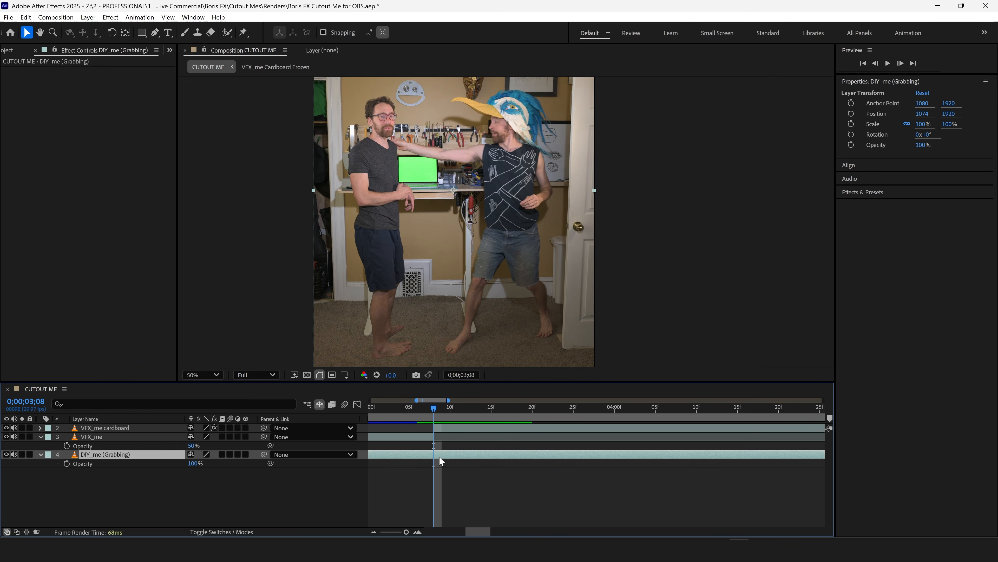
{"action": "left_click", "coordinate": [110, 18]}
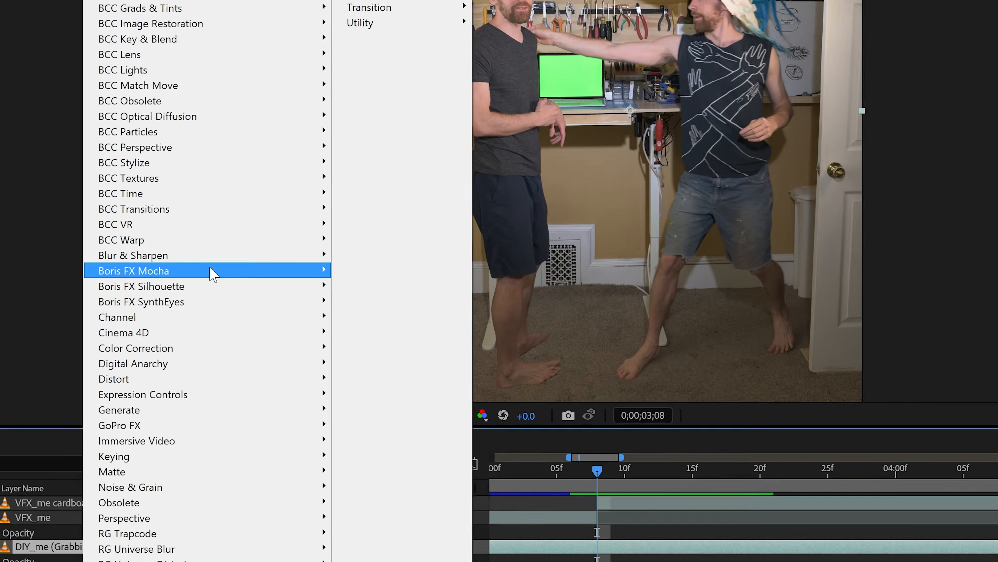
{"action": "mouse_move", "coordinate": [212, 273]}
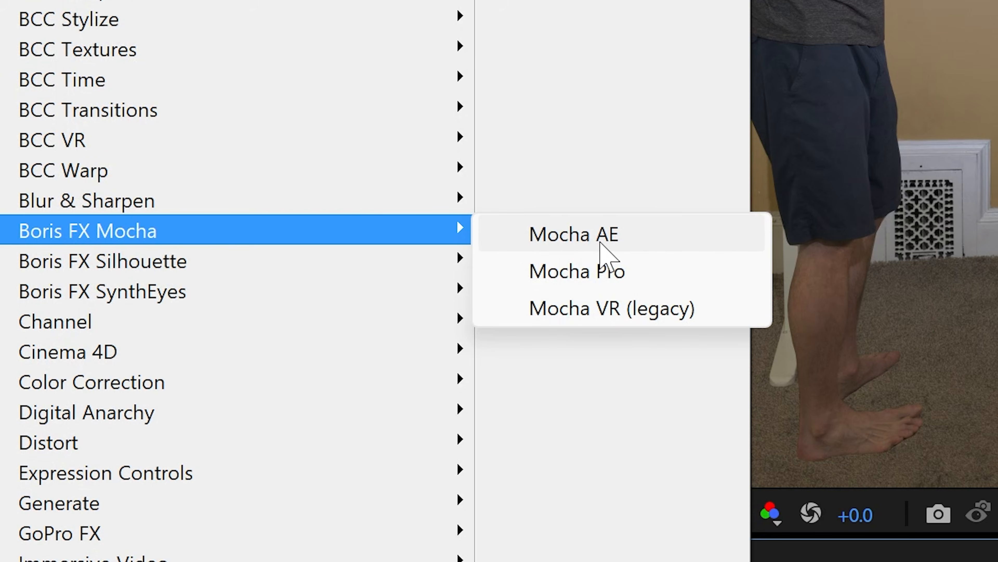
{"action": "left_click", "coordinate": [397, 277]}
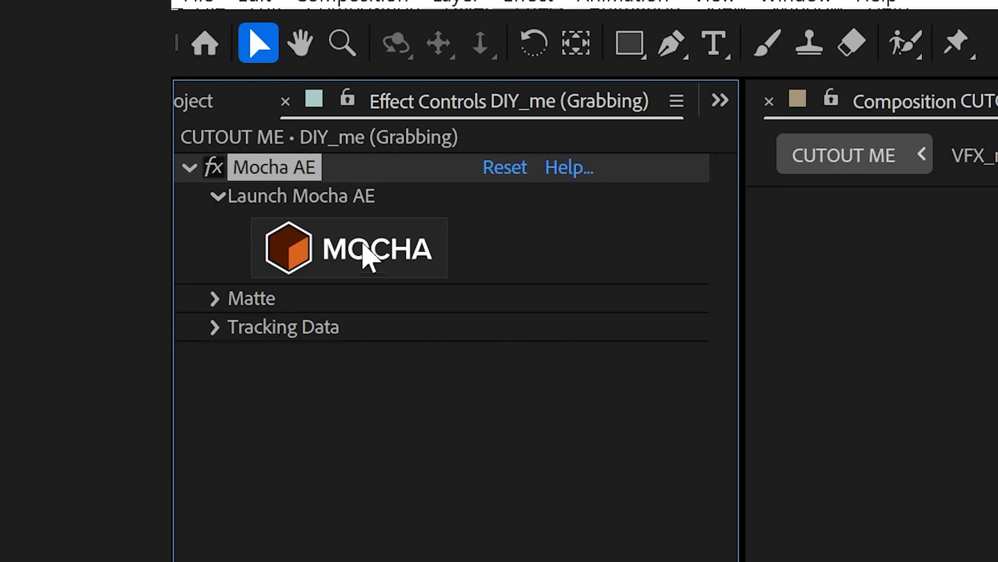
{"action": "left_click", "coordinate": [358, 235]}
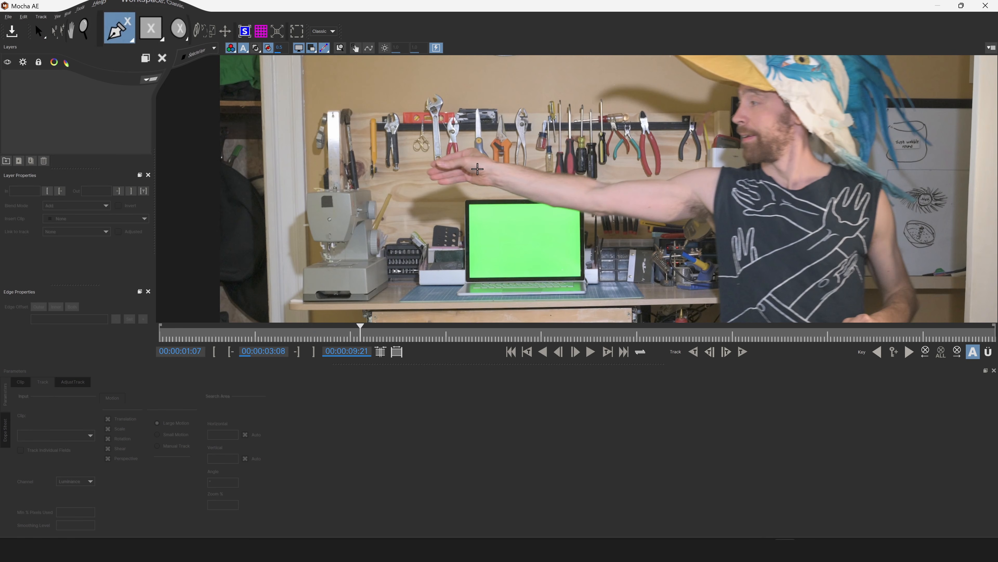
Draw a closed X-Spline around the thumb and palm of the grabbing hand and refine its points.
{"action": "left_click", "coordinate": [478, 169]}
{"action": "left_click", "coordinate": [463, 167]}
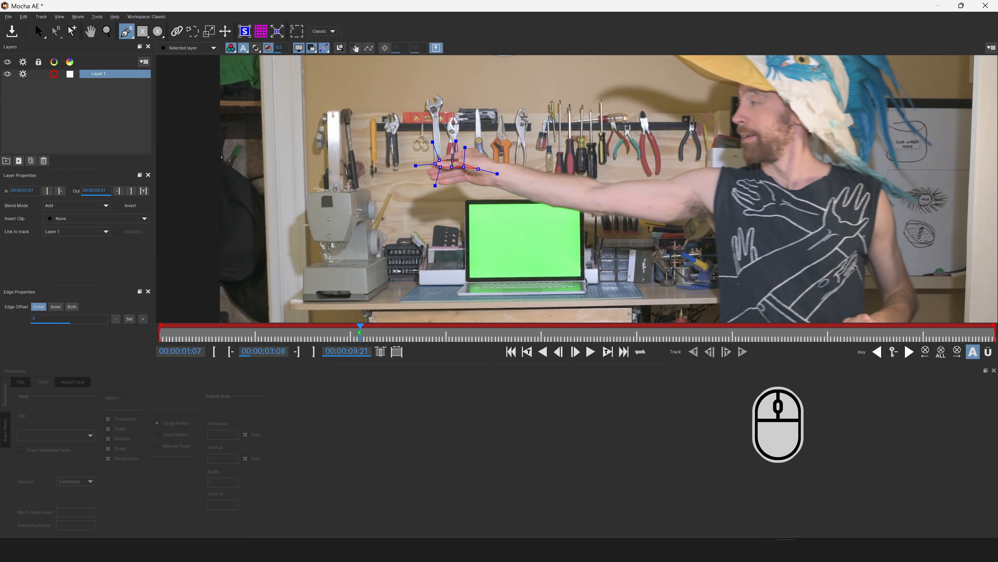
{"action": "right_click", "coordinate": [495, 169]}
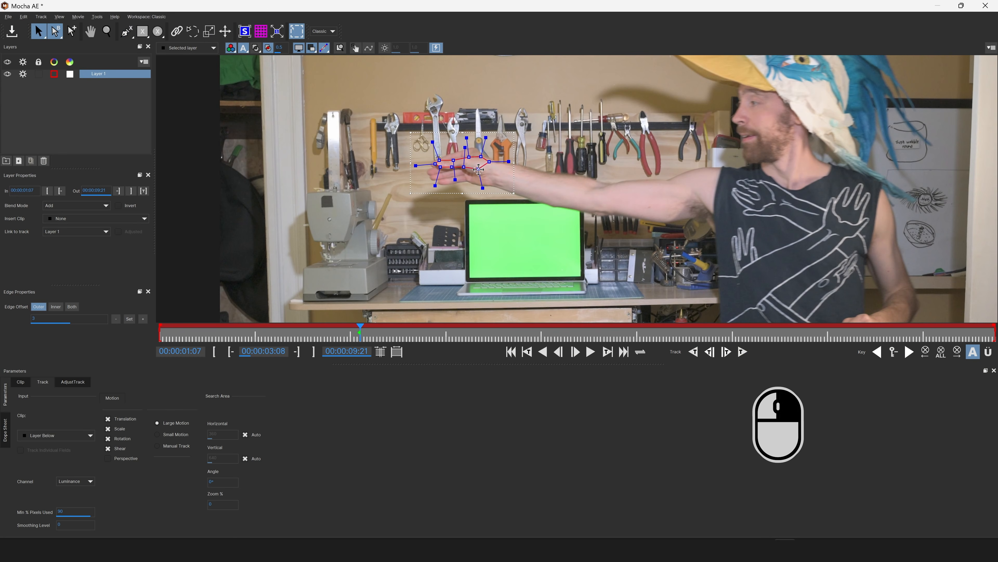
{"action": "scroll", "coordinate": [453, 165], "scroll_direction": "up", "scroll_amount": 3}
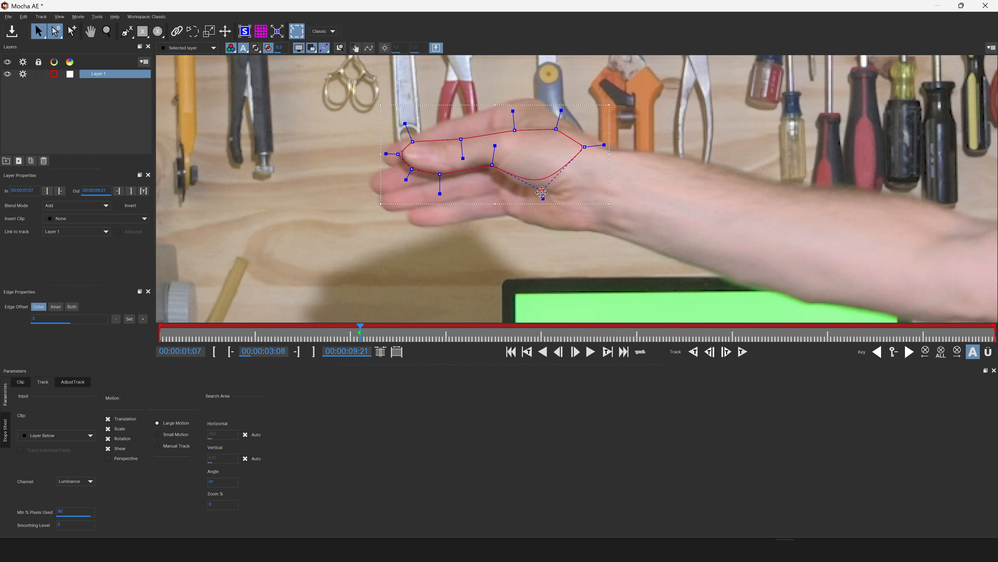
{"action": "scroll", "coordinate": [511, 149], "scroll_direction": "down", "scroll_amount": 8}
{"action": "left_click_drag", "start_coordinate": [523, 150], "coordinate": [470, 156]}
Track the hand shape backward and forward from 00:00:03:08, stopping the forward track at 00:00:03:23.
{"action": "left_click", "coordinate": [699, 353]}
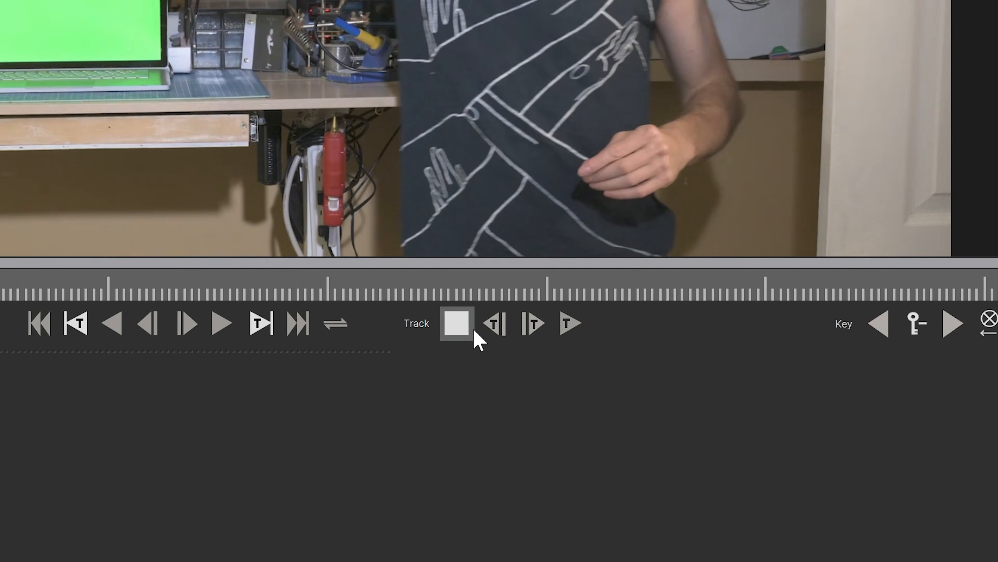
{"action": "left_click", "coordinate": [461, 325]}
{"action": "left_click", "coordinate": [573, 324]}
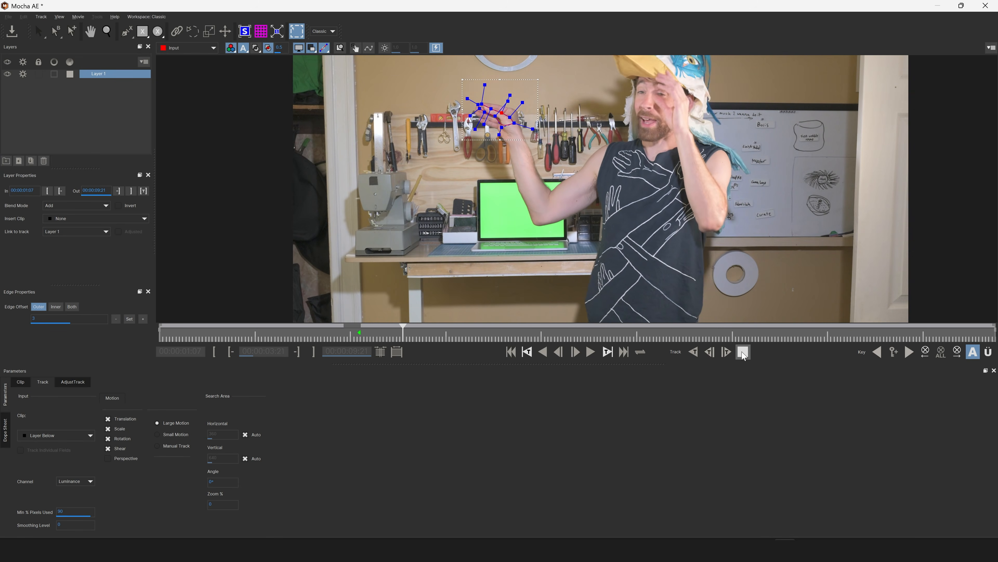
{"action": "left_click", "coordinate": [743, 353]}
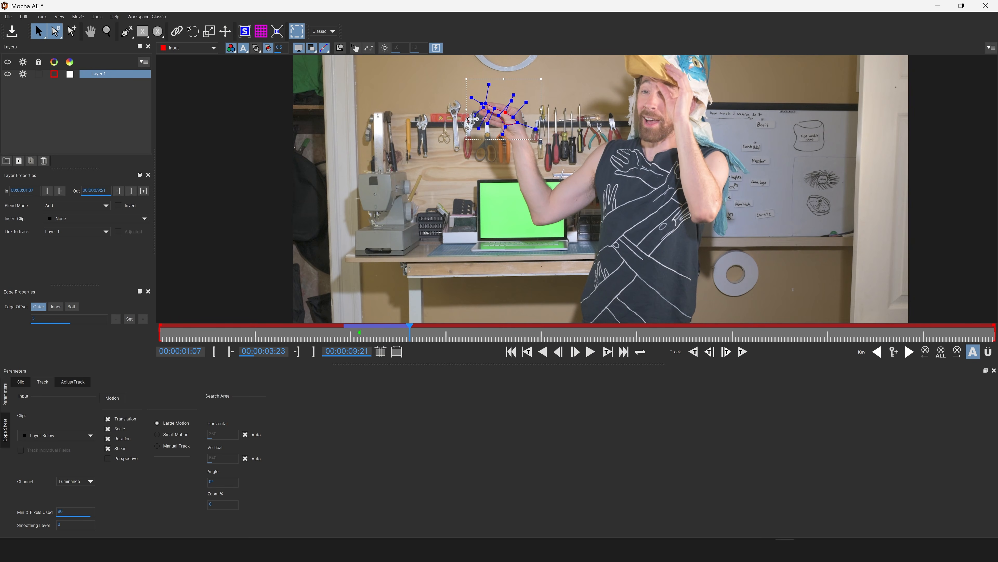
Step through the tracked frames, realign the spline to the hand at 00:00:03:13, and resume tracking forward.
{"action": "scroll", "coordinate": [472, 112], "scroll_direction": "up", "scroll_amount": 5}
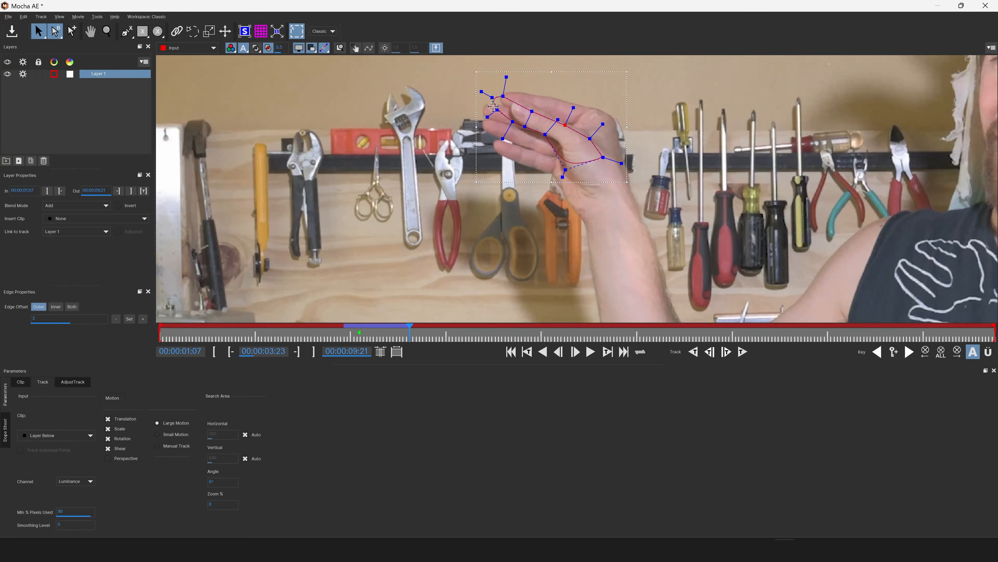
{"action": "key", "text": "Left"}
{"action": "key", "text": "Left"}
{"action": "key", "text": "Left"}
{"action": "key", "text": "Left"}
{"action": "key", "text": "Left"}
{"action": "key", "text": "Left"}
{"action": "key", "text": "Left"}
{"action": "key", "text": "Left"}
{"action": "key", "text": "Left"}
{"action": "key", "text": "Left"}
{"action": "key", "text": "Left"}
{"action": "key", "text": "Left"}
{"action": "key", "text": "Left"}
{"action": "key", "text": "Left"}
{"action": "key", "text": "Left"}
{"action": "key", "text": "Left"}
{"action": "key", "text": "Right"}
{"action": "key", "text": "Right"}
{"action": "key", "text": "Right"}
{"action": "key", "text": "Right"}
{"action": "key", "text": "Right"}
{"action": "key", "text": "Right"}
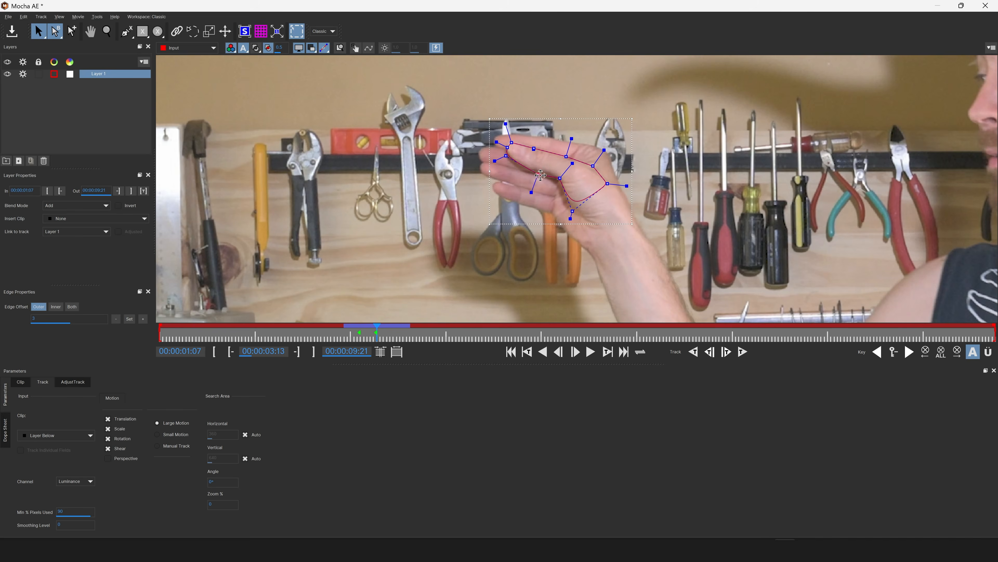
{"action": "scroll", "coordinate": [540, 175], "scroll_direction": "down", "scroll_amount": 5}
{"action": "left_click", "coordinate": [743, 353]}
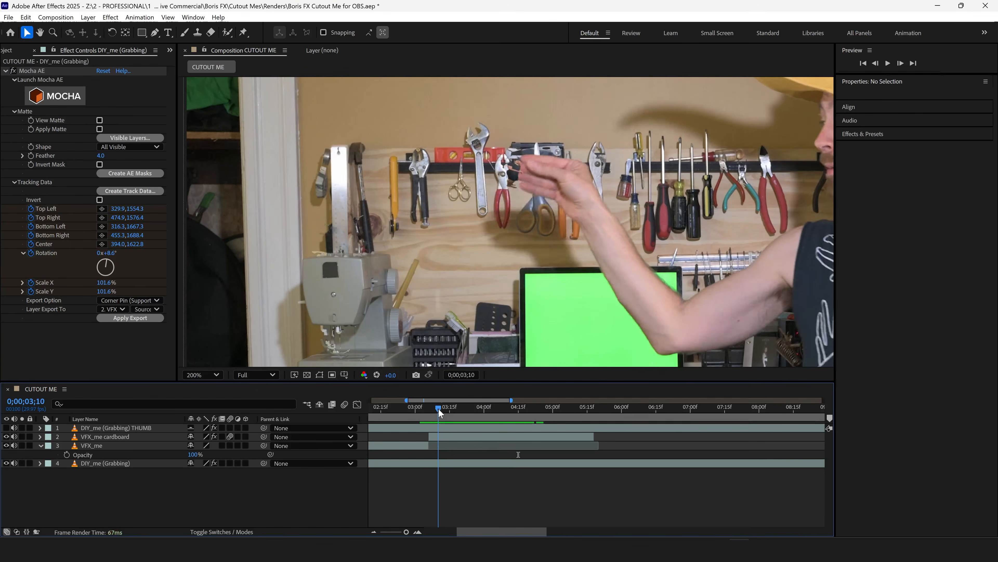
Scrub the CUTOUT ME composition and inspect how the cutout meets the grabbing fingers.
{"action": "left_click_drag", "start_coordinate": [440, 411], "coordinate": [465, 411]}
{"action": "scroll", "coordinate": [504, 219], "scroll_direction": "up", "scroll_amount": 3}
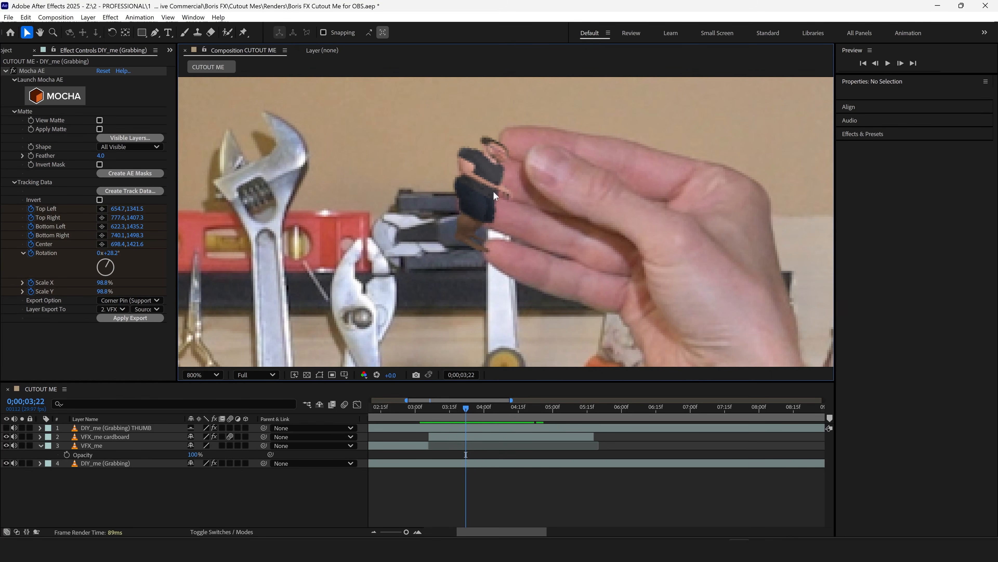
{"action": "scroll", "coordinate": [491, 187], "scroll_direction": "down", "scroll_amount": 3}
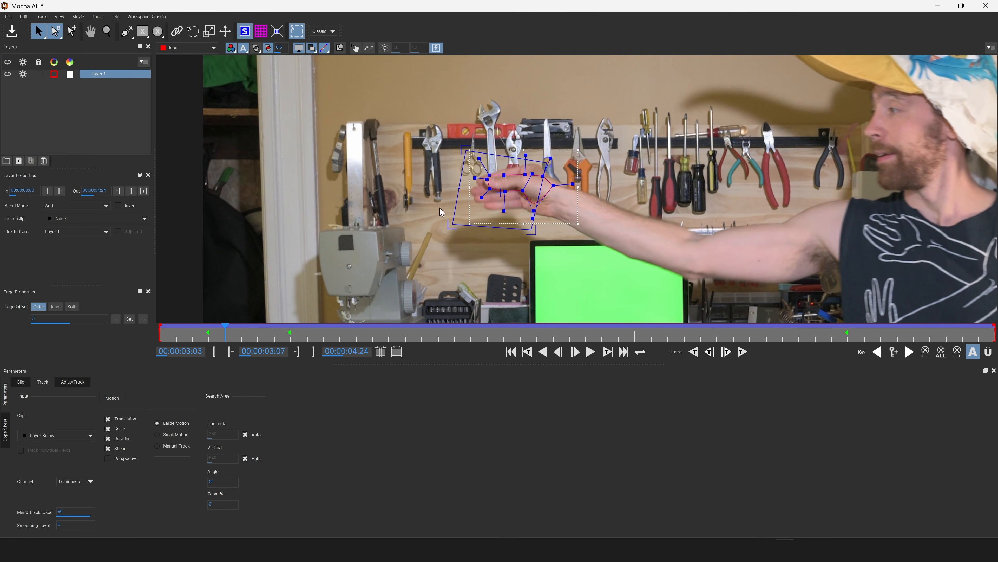
Fit the Mocha tracking surface to the full frame's corners at the first keyframe, then save and close Mocha AE.
{"action": "scroll", "coordinate": [660, 212], "scroll_direction": "down", "scroll_amount": 8}
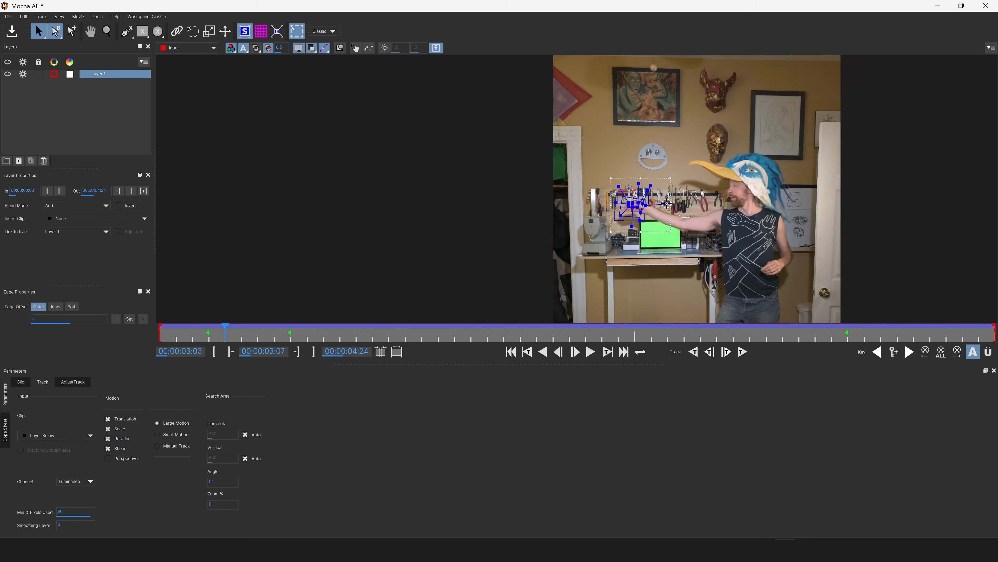
{"action": "left_click_drag", "start_coordinate": [706, 216], "coordinate": [527, 173]}
{"action": "scroll", "coordinate": [539, 172], "scroll_direction": "down", "scroll_amount": 2}
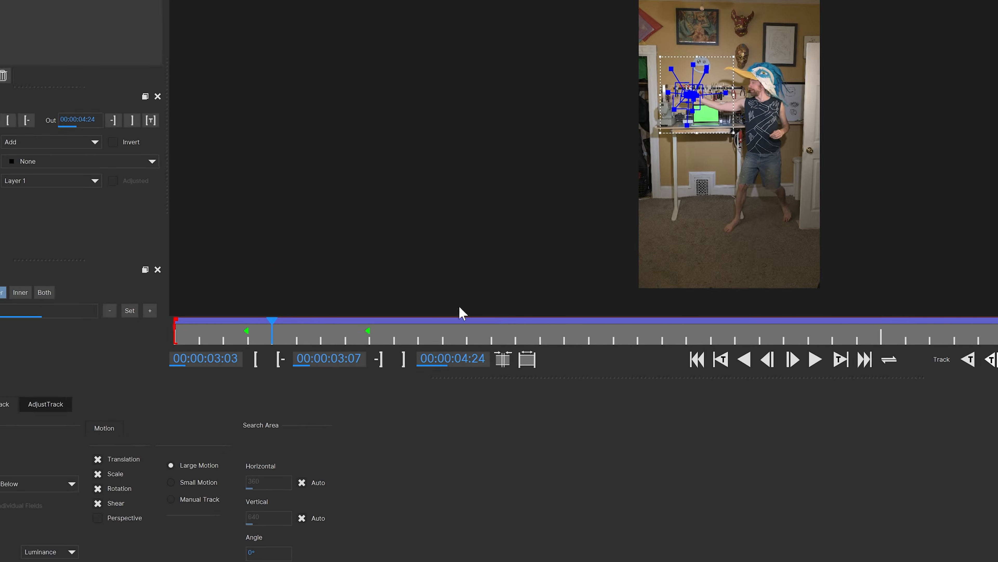
{"action": "left_click", "coordinate": [206, 334]}
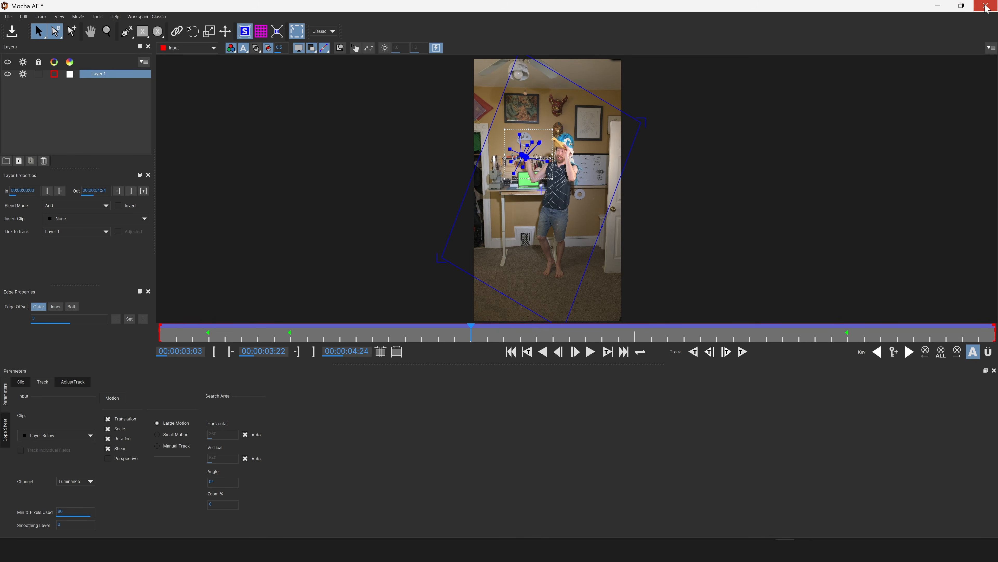
{"action": "left_click", "coordinate": [986, 5]}
{"action": "left_click", "coordinate": [633, 297]}
Create track data from the Mocha AE hand track on DIY_me (Grabbing).
{"action": "left_click", "coordinate": [16, 181]}
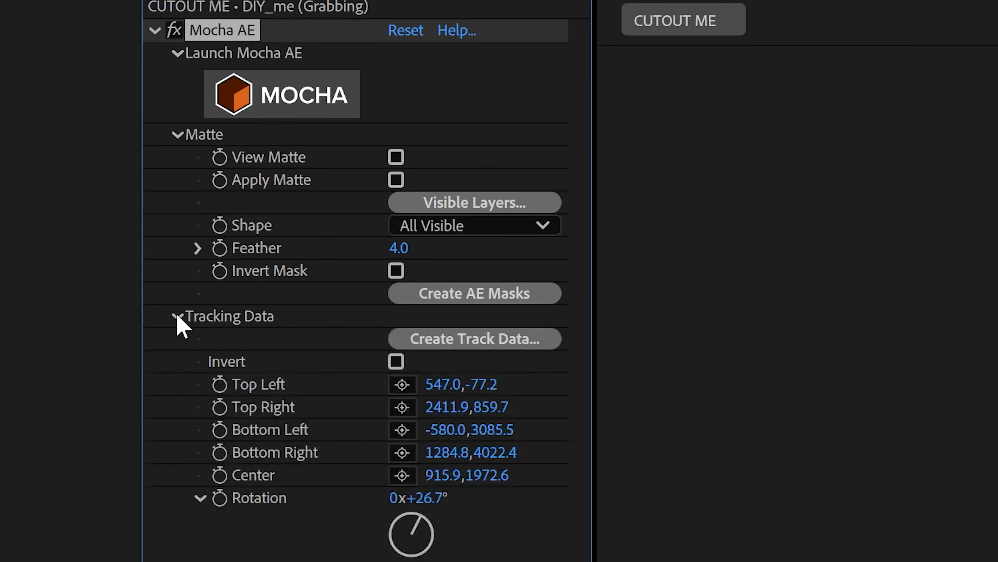
{"action": "left_click", "coordinate": [49, 212]}
{"action": "left_click", "coordinate": [470, 338]}
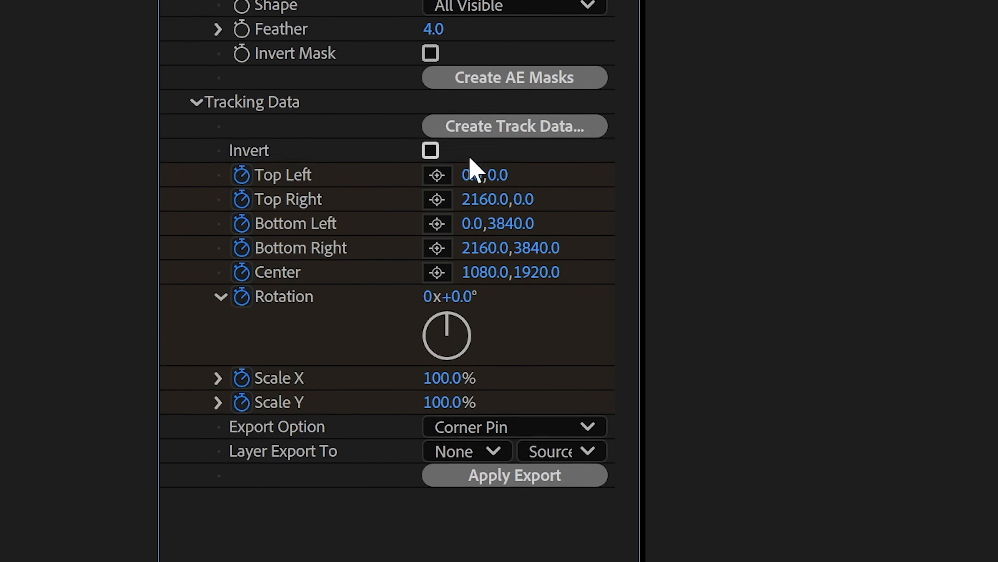
Export the track as Corner Pin (Support Motion Blur) to the VFX_me cardboard layer.
{"action": "left_click", "coordinate": [483, 426]}
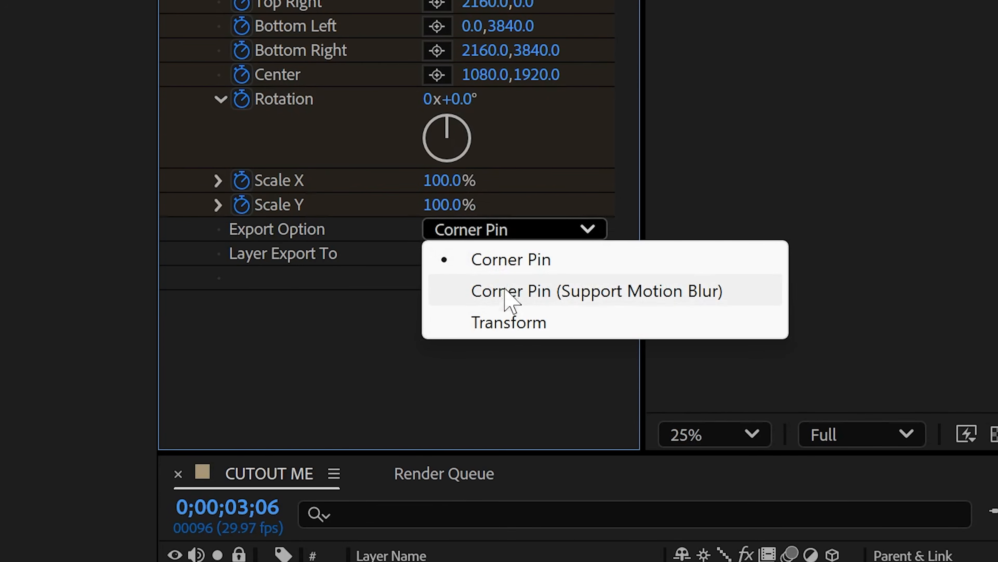
{"action": "left_click", "coordinate": [510, 303]}
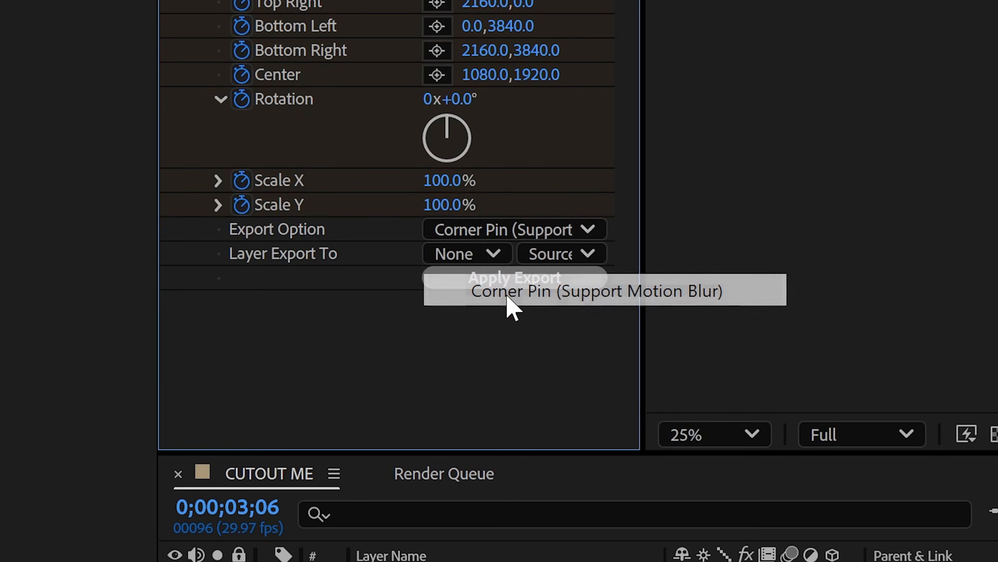
{"action": "left_click", "coordinate": [479, 256]}
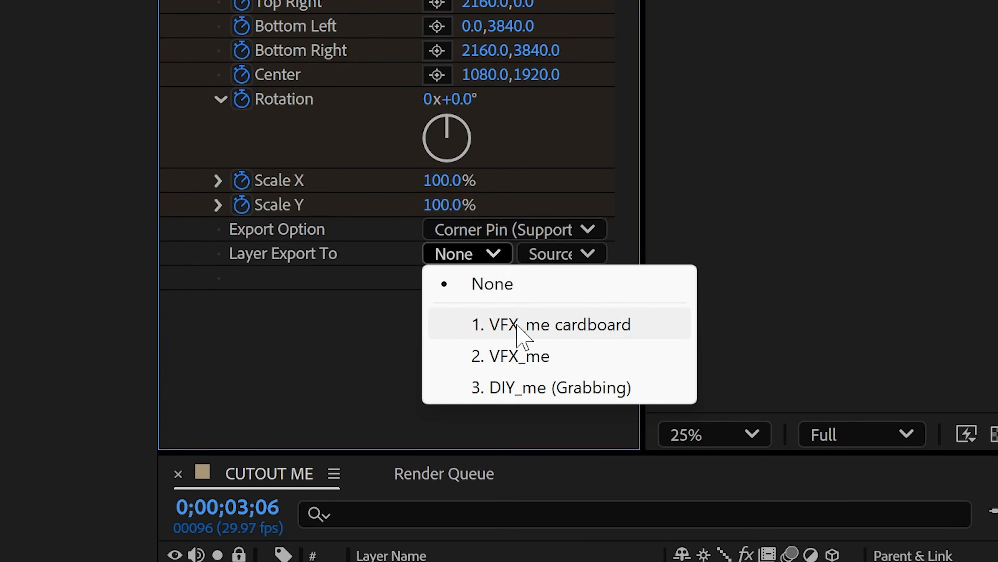
{"action": "left_click", "coordinate": [518, 329]}
{"action": "left_click", "coordinate": [504, 280]}
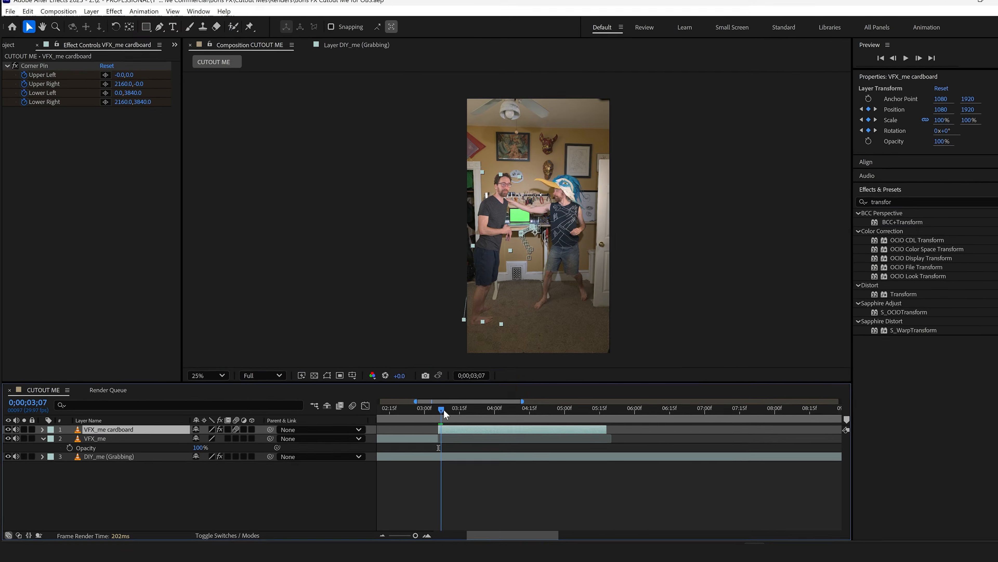
Scrub the timeline to check the tracked cardboard cutout's movement with the hand, through to 0;00;05;01.
{"action": "left_click_drag", "start_coordinate": [443, 411], "coordinate": [460, 411]}
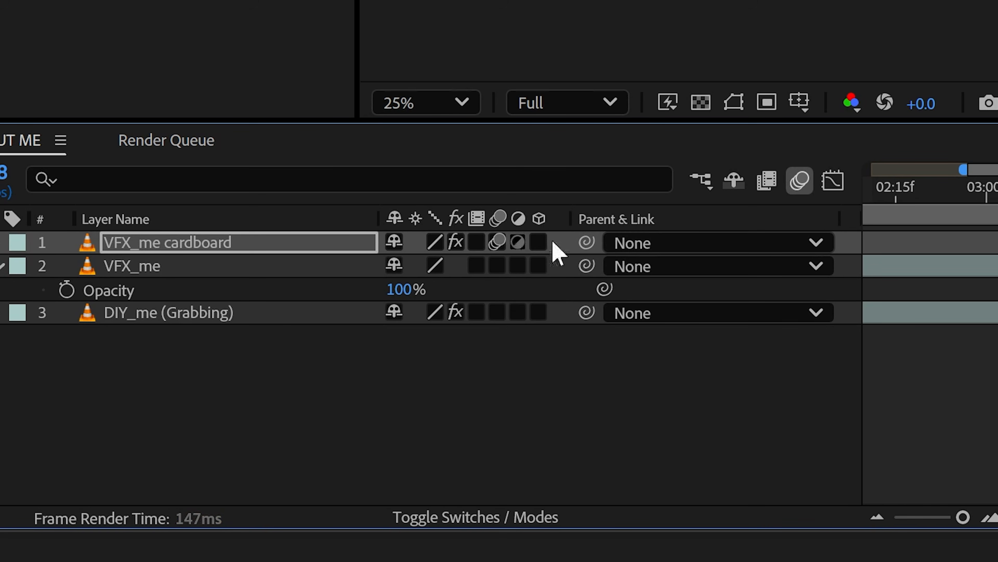
{"action": "left_click", "coordinate": [497, 242]}
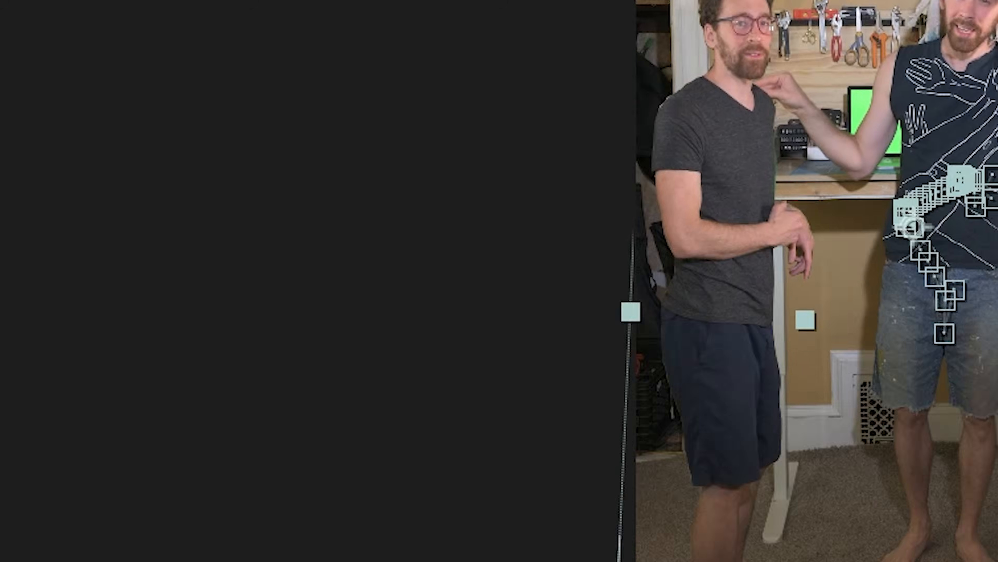
{"action": "left_click", "coordinate": [496, 242]}
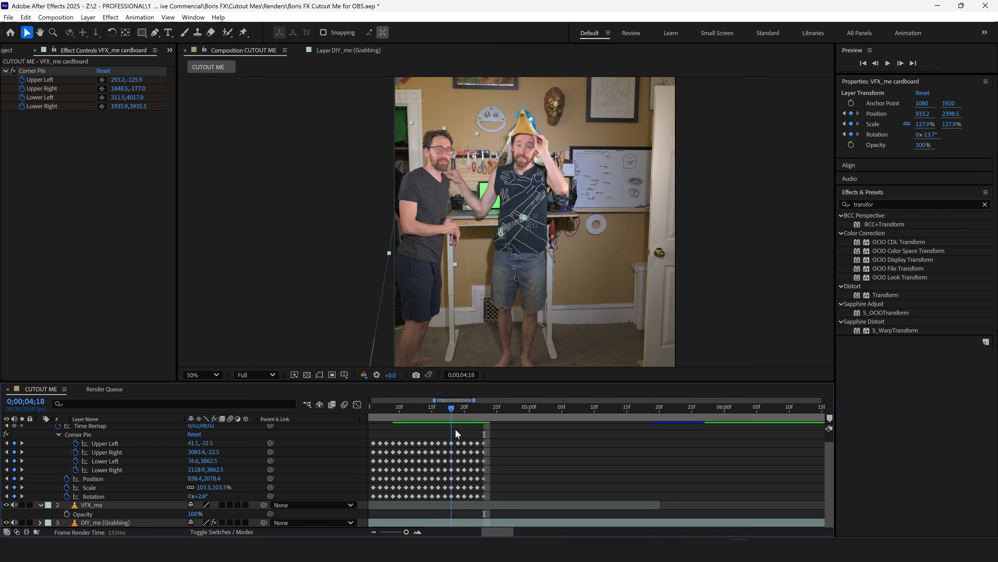
{"action": "left_click_drag", "start_coordinate": [456, 428], "coordinate": [536, 439]}
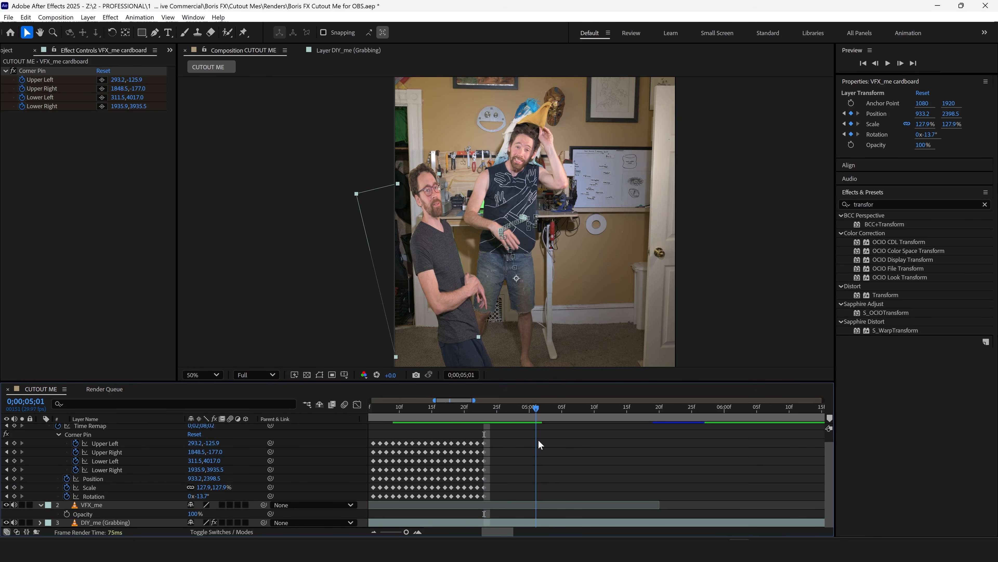
At 0;00;05;03, keyframe the cutout's Corner Pin with Upper Left at about -320.7,-249.3 and Upper Right at about 3106.5,263.7.
{"action": "left_click_drag", "start_coordinate": [486, 410], "coordinate": [547, 433]}
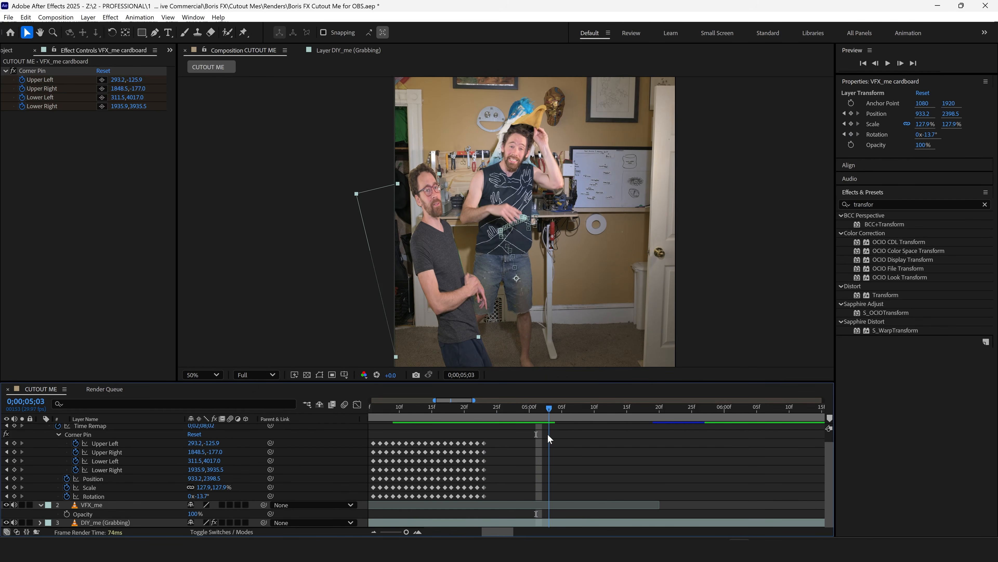
{"action": "key", "text": "comma"}
{"action": "key", "text": "comma"}
{"action": "left_click_drag", "start_coordinate": [456, 161], "coordinate": [430, 161]}
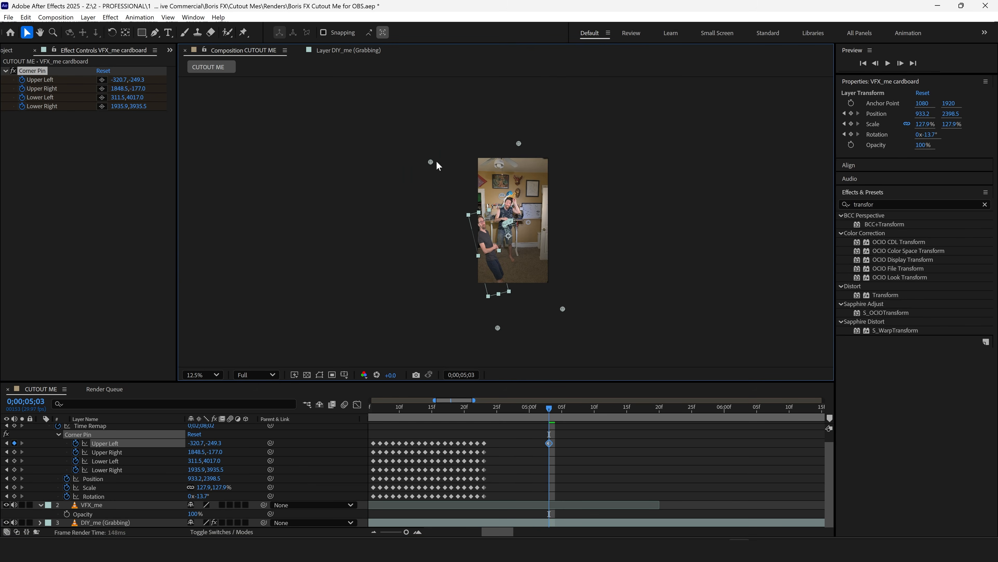
{"action": "left_click_drag", "start_coordinate": [519, 143], "coordinate": [575, 148]}
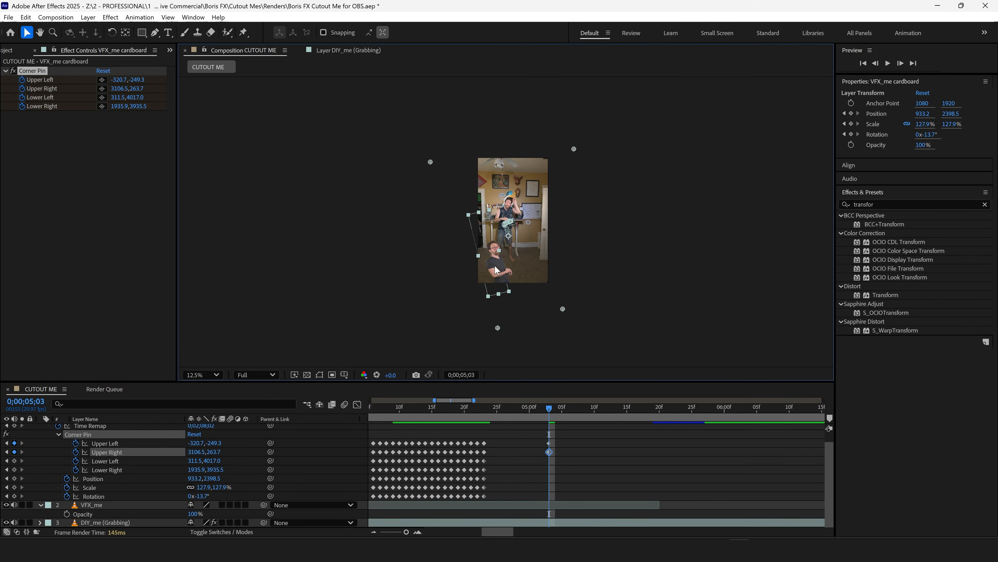
Keyframe the cutout's Position at 0;00;05;03 down out of the frame, and step through the fall to check it.
{"action": "key", "text": "period"}
{"action": "left_click_drag", "start_coordinate": [462, 230], "coordinate": [461, 251]}
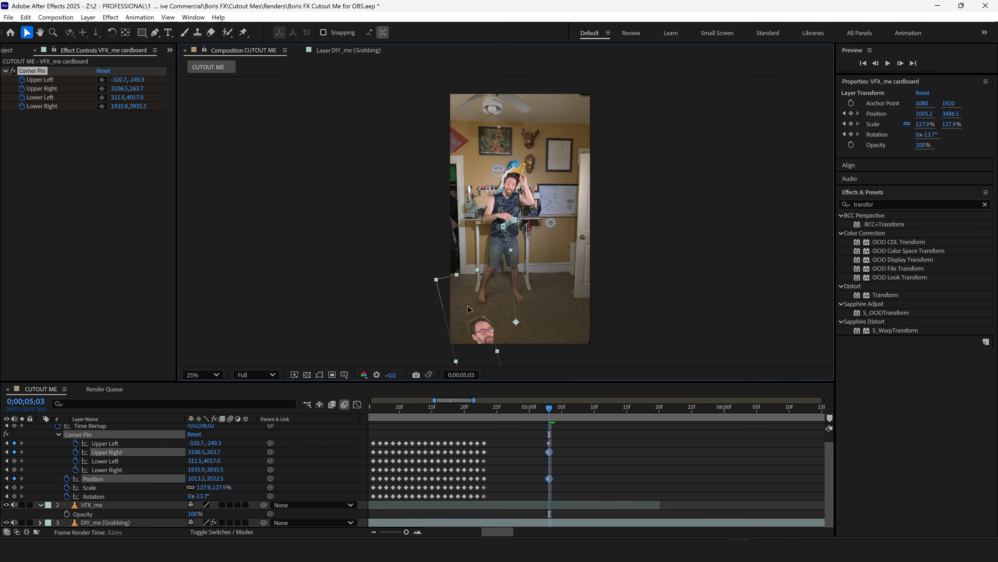
{"action": "key", "text": "Page_Up"}
{"action": "key", "text": "Page_Up"}
{"action": "key", "text": "Page_Up"}
{"action": "key", "text": "Page_Up"}
{"action": "key", "text": "Page_Up"}
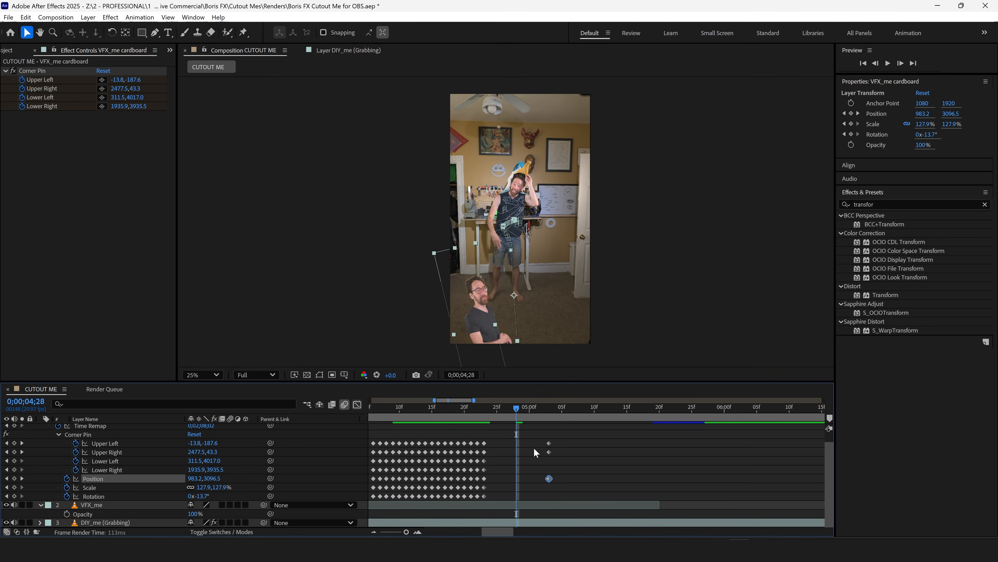
{"action": "left_click", "coordinate": [533, 448]}
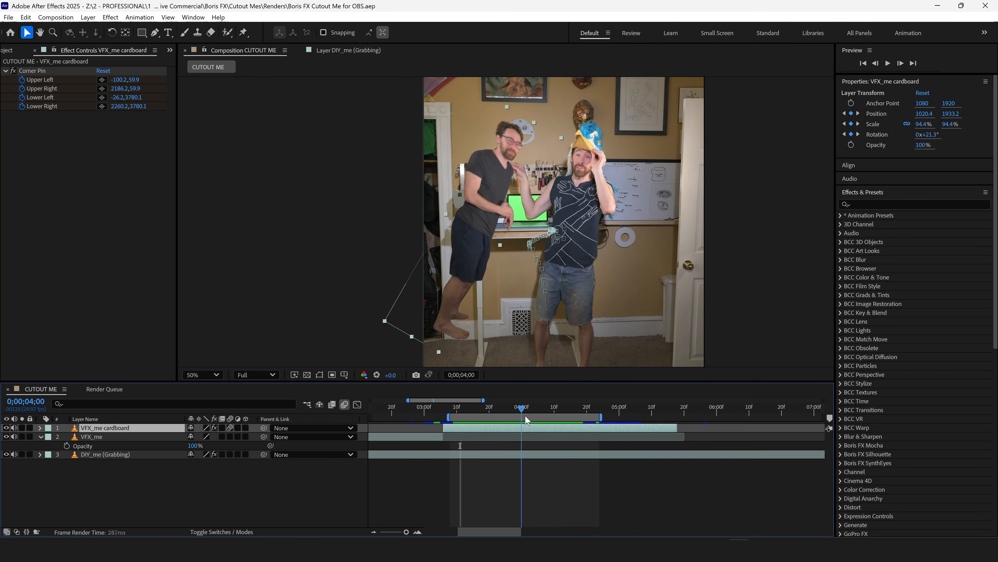
{"action": "key", "text": "Page_Down"}
{"action": "key", "text": "Page_Down"}
{"action": "key", "text": "Page_Down"}
{"action": "key", "text": "Page_Down"}
Find the CC Light Sweep effect by searching "light swee" and apply it to VFX_me cardboard.
{"action": "left_click", "coordinate": [865, 204]}
{"action": "type", "text": "light swee"}
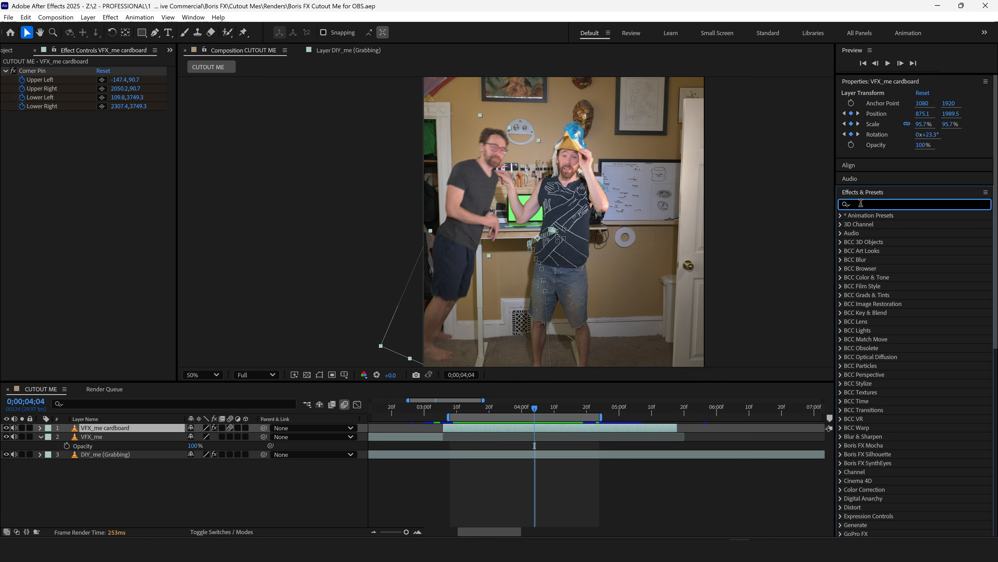
{"action": "left_click_drag", "start_coordinate": [882, 242], "coordinate": [326, 236]}
Place the CC Light Sweep center on the cutout's torso at about 504.6,1790.6 and set its direction to about -13°.
{"action": "left_click_drag", "start_coordinate": [54, 223], "coordinate": [57, 227]}
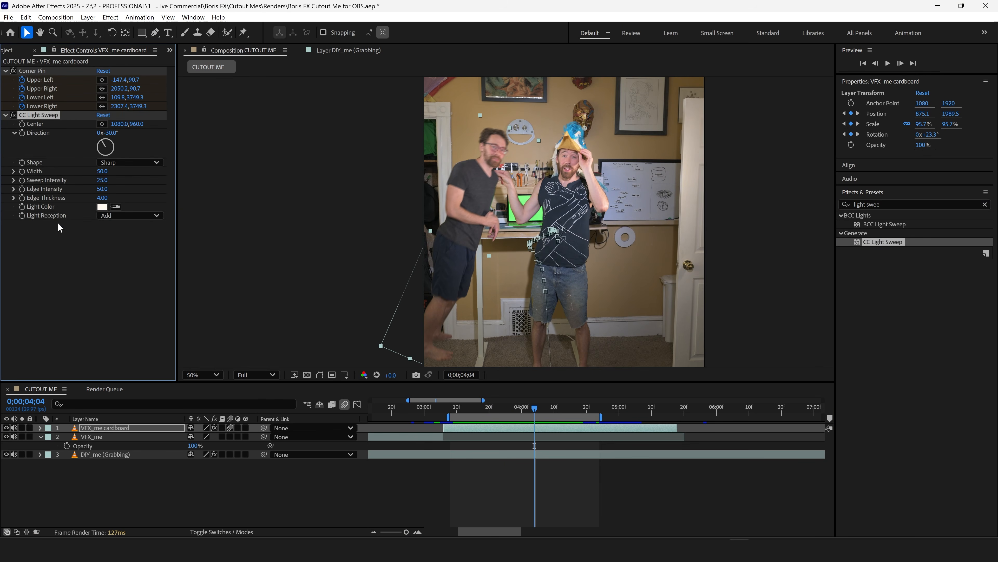
{"action": "left_click_drag", "start_coordinate": [585, 128], "coordinate": [477, 195]}
{"action": "left_click_drag", "start_coordinate": [108, 132], "coordinate": [121, 133]}
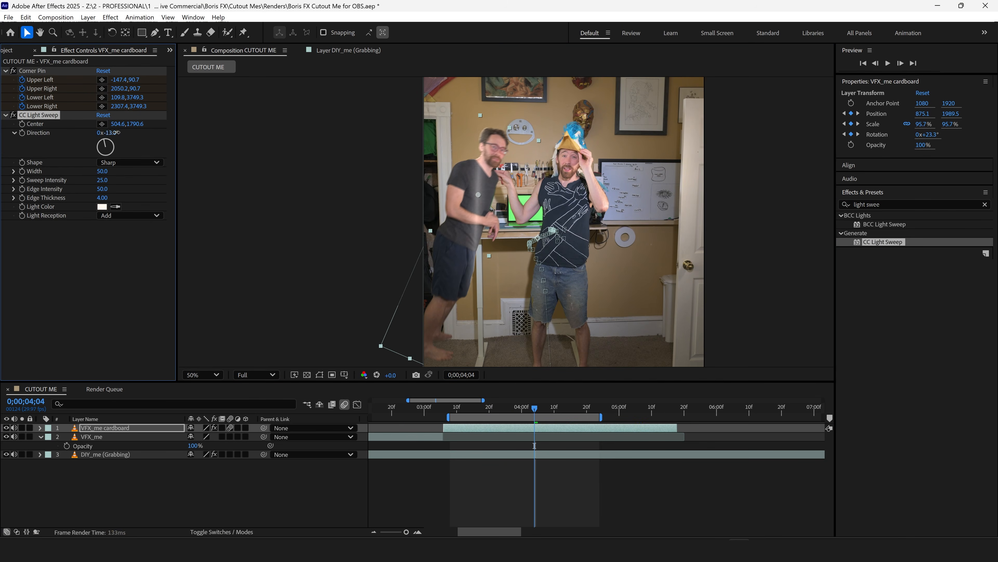
Set the CC Light Sweep width to 188 and keyframe its Center on the torso from 0;00;04;04 back to 0;00;03;18, ending at about 558.6,1817.1.
{"action": "left_click_drag", "start_coordinate": [103, 171], "coordinate": [180, 174]}
{"action": "left_click", "coordinate": [23, 124]}
{"action": "left_click_drag", "start_coordinate": [535, 409], "coordinate": [506, 411]}
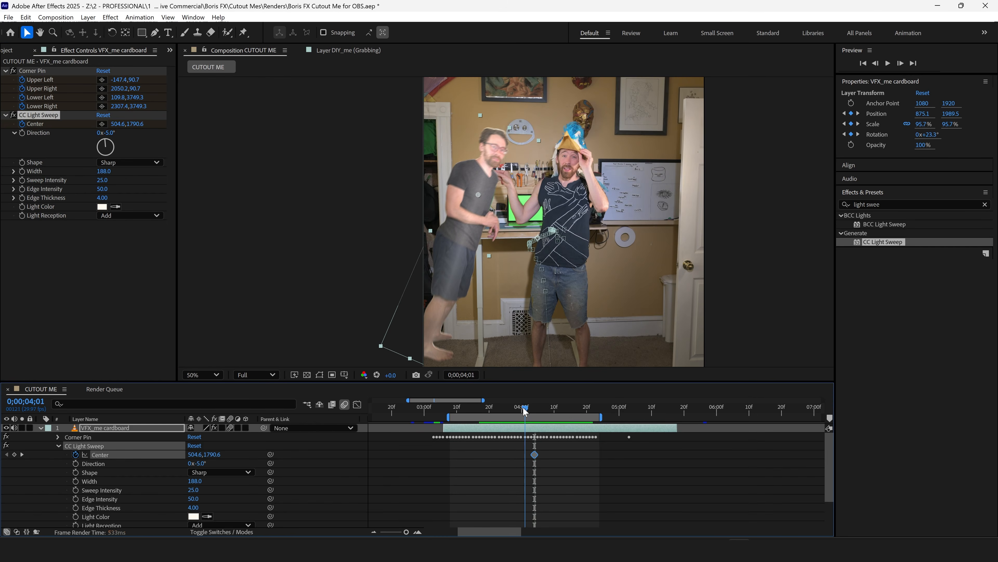
{"action": "left_click_drag", "start_coordinate": [502, 176], "coordinate": [487, 177]}
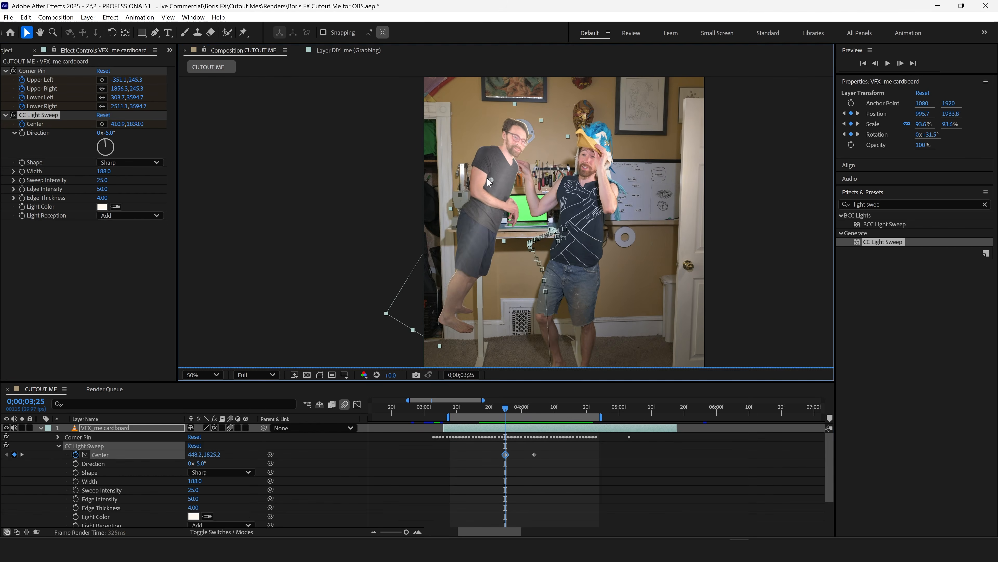
{"action": "left_click_drag", "start_coordinate": [506, 409], "coordinate": [483, 411]}
{"action": "left_click_drag", "start_coordinate": [478, 181], "coordinate": [499, 188]}
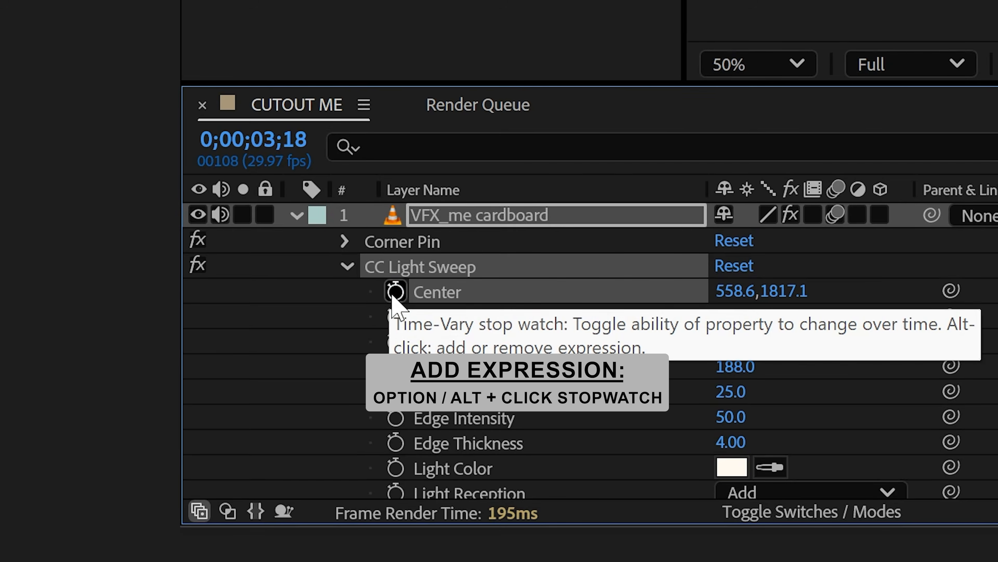
Add the expression wiggle(3,40) to the CC Light Sweep Center and preview the shimmering light on the cutout.
{"action": "left_click", "coordinate": [205, 388], "text": "alt"}
{"action": "type", "text": "wiggle(3,40"}
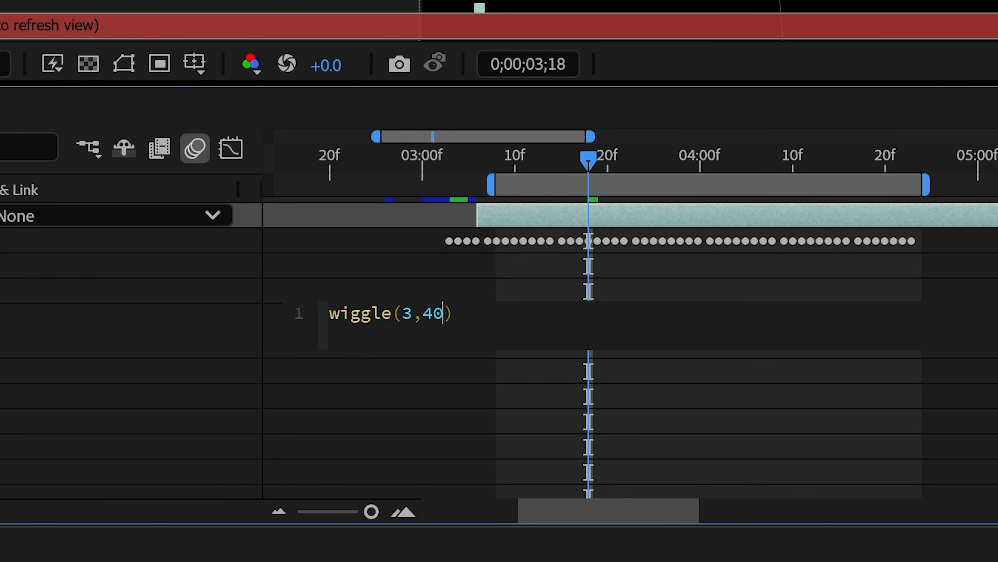
{"action": "left_click", "coordinate": [546, 379]}
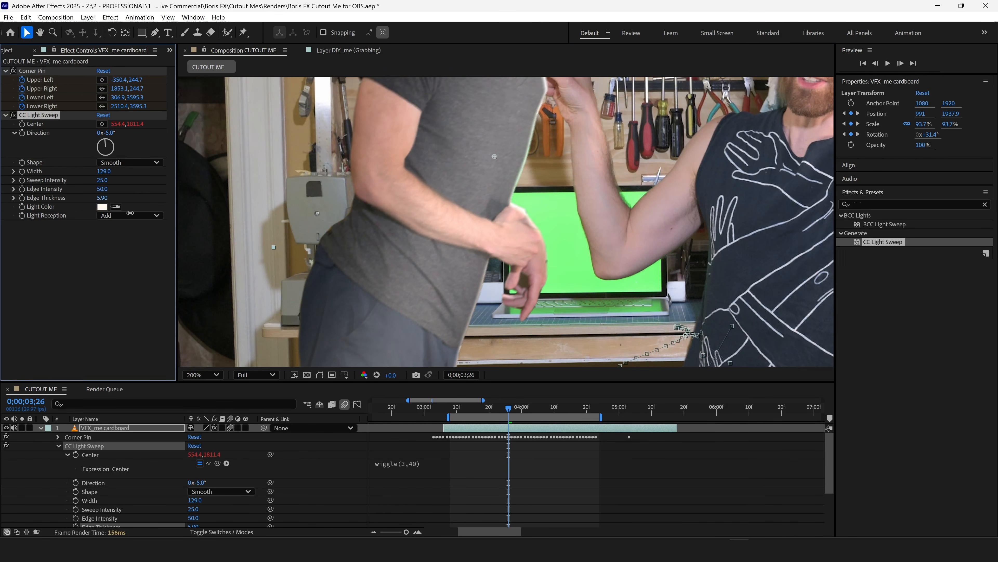
{"action": "scroll", "coordinate": [600, 231], "scroll_direction": "down", "scroll_amount": 3}
{"action": "key", "text": "space"}
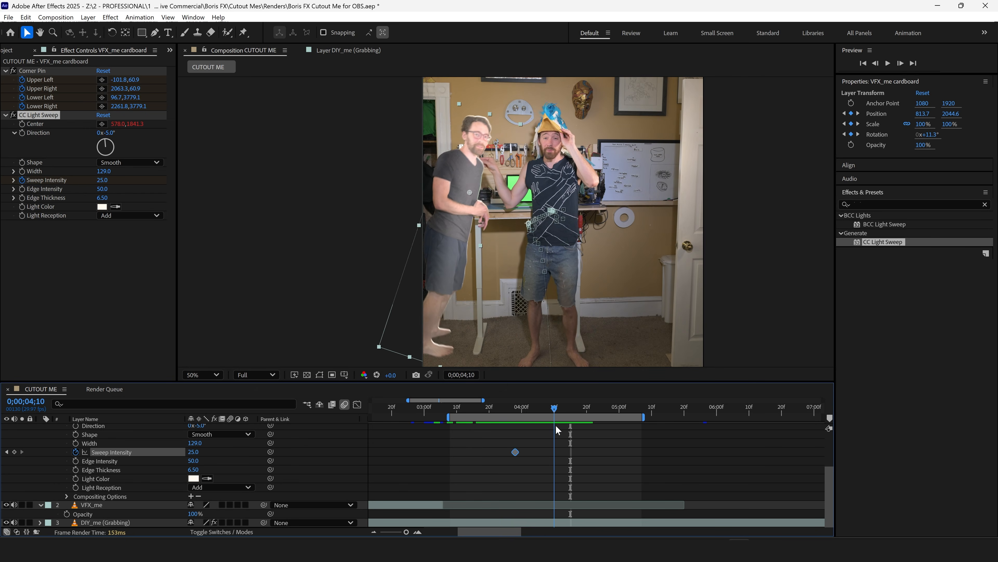
At 0;00;04;09, pull down the highlight end of the cutout's keyframed Curves and preview the lighting change.
{"action": "left_click_drag", "start_coordinate": [556, 426], "coordinate": [552, 427]}
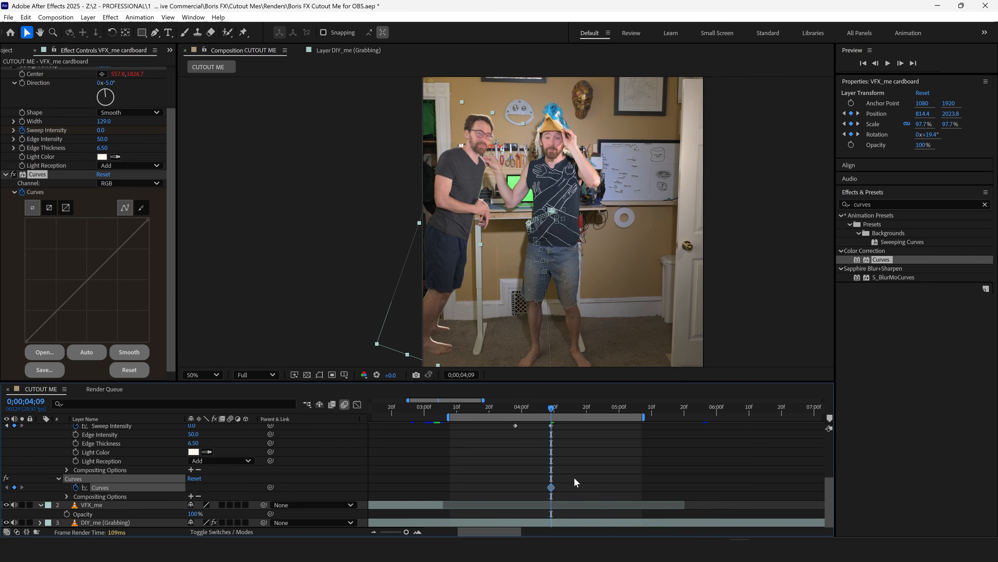
{"action": "left_click_drag", "start_coordinate": [148, 219], "coordinate": [169, 250]}
{"action": "left_click", "coordinate": [532, 407]}
{"action": "key", "text": "space"}
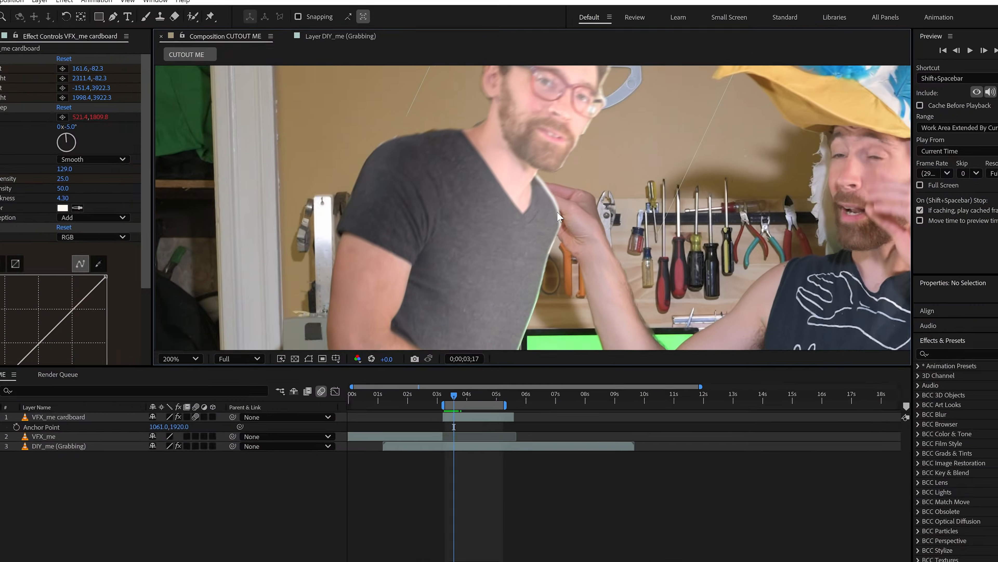
Duplicate DIY_me (Grabbing), move the copy above VFX_me cardboard, and trim its start and end to roughly match the cardboard layer.
{"action": "scroll", "coordinate": [557, 211], "scroll_direction": "down", "scroll_amount": 1}
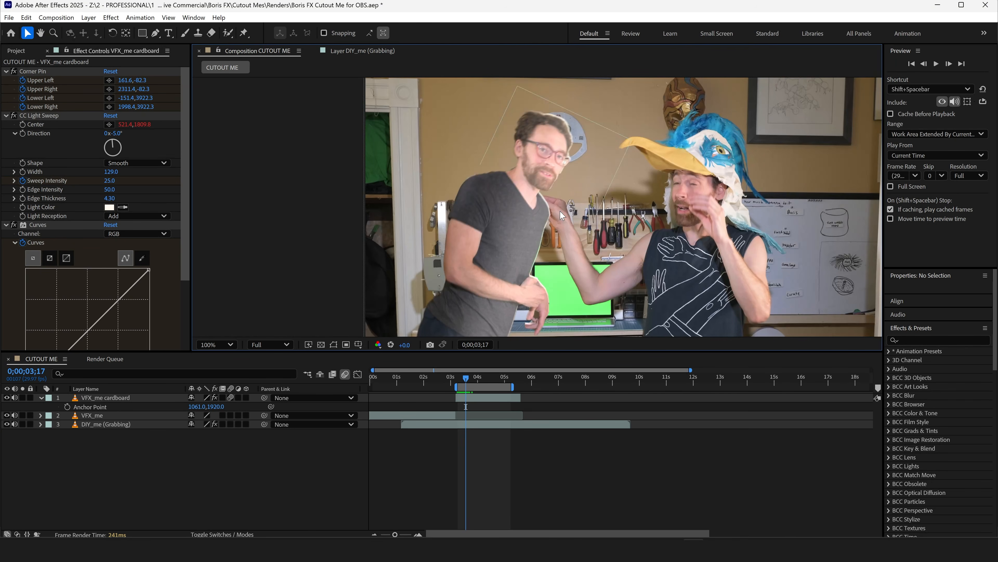
{"action": "left_click", "coordinate": [465, 423]}
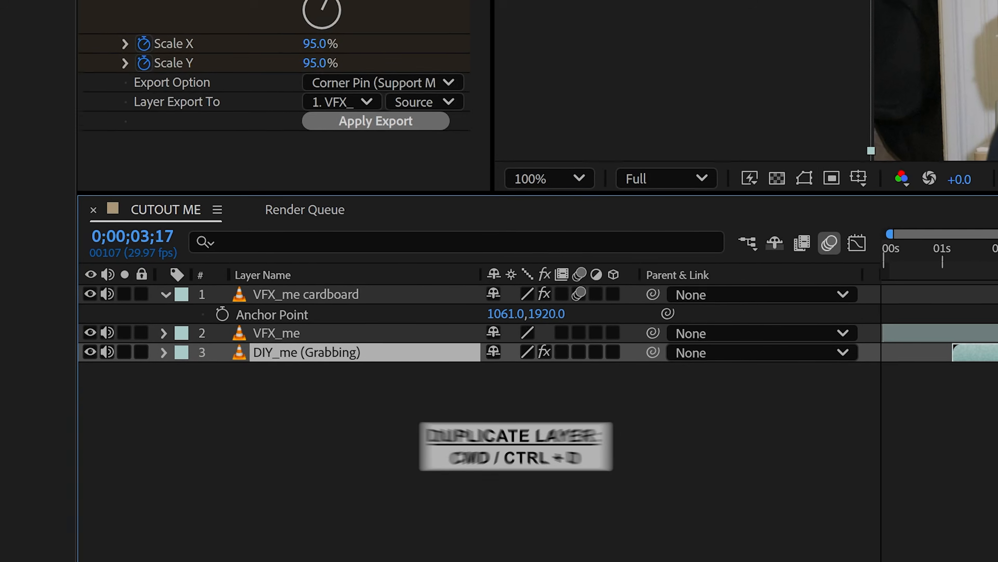
{"action": "key", "text": "ctrl+d"}
{"action": "key", "text": "ctrl+shift+bracketright"}
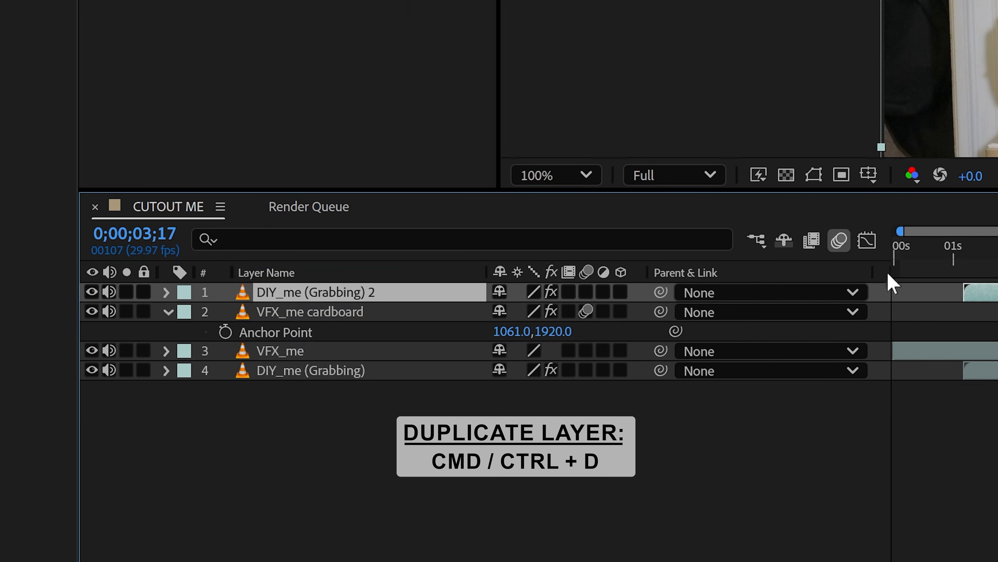
{"action": "left_click_drag", "start_coordinate": [965, 292], "coordinate": [849, 297]}
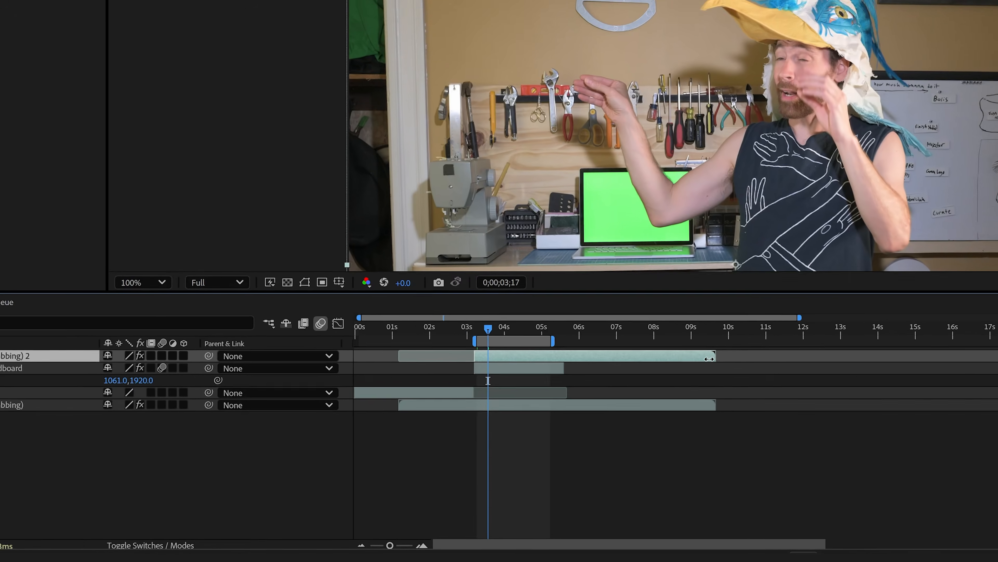
{"action": "left_click_drag", "start_coordinate": [788, 329], "coordinate": [585, 334]}
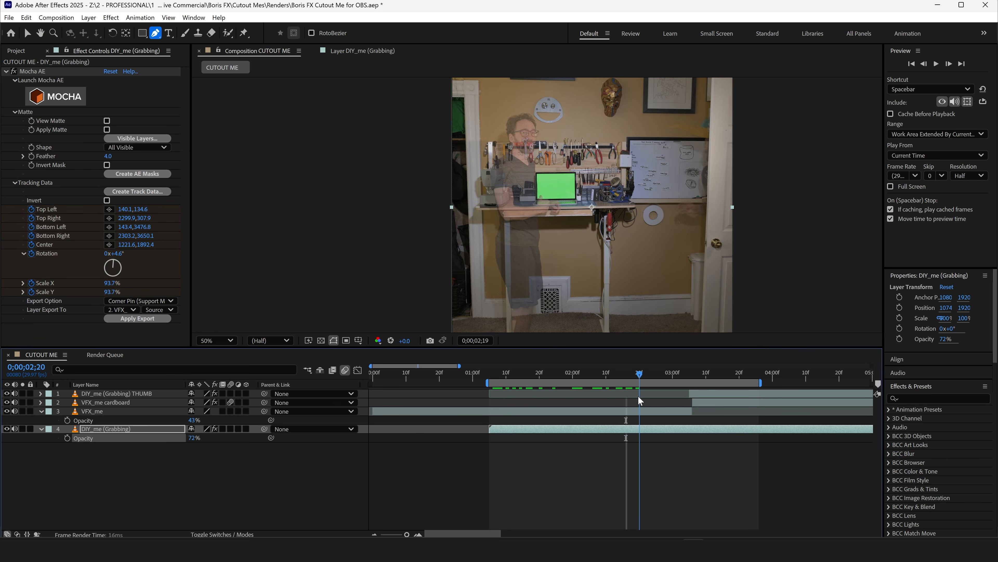
At 0;00;03;03, draw a loose closed mask around the man on VFX_me, from his head down to his feet.
{"action": "left_click_drag", "start_coordinate": [652, 396], "coordinate": [682, 400]}
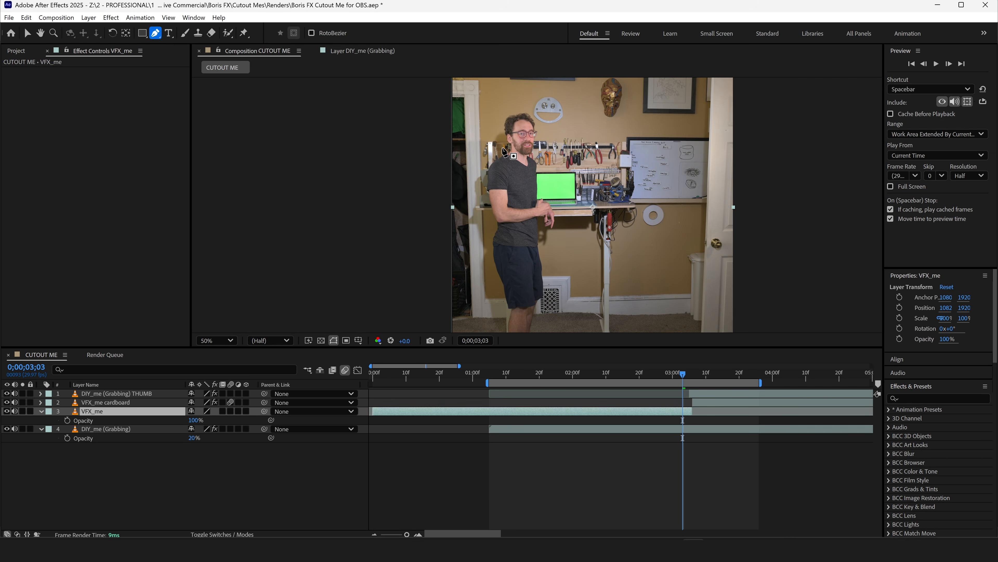
{"action": "left_click", "coordinate": [502, 147]}
{"action": "left_click", "coordinate": [498, 125]}
{"action": "scroll", "coordinate": [552, 291], "scroll_direction": "down", "scroll_amount": 2}
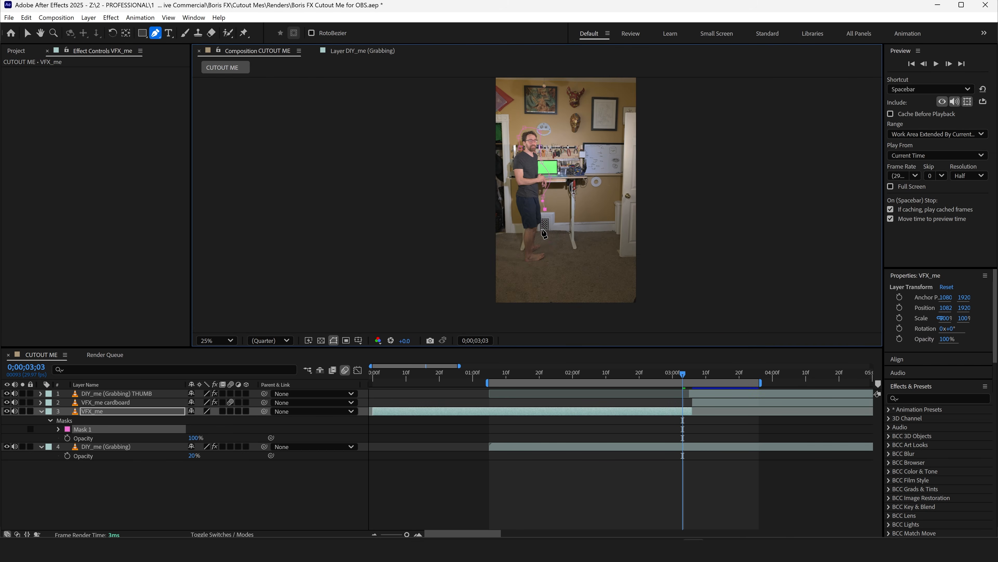
{"action": "left_click", "coordinate": [519, 149]}
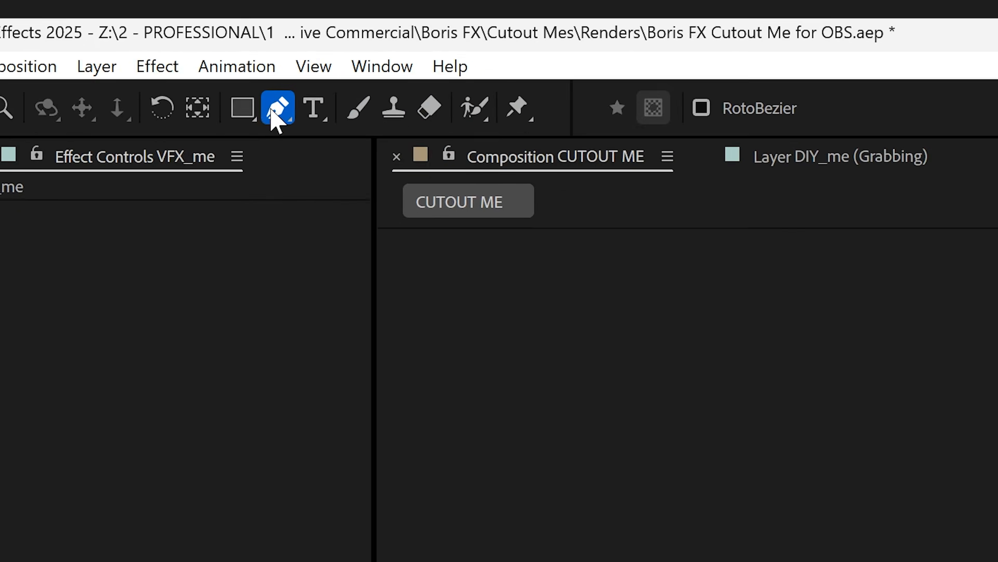
Feather the man's mask outward on both sides of his body with the Mask Feather Tool.
{"action": "left_click", "coordinate": [155, 33]}
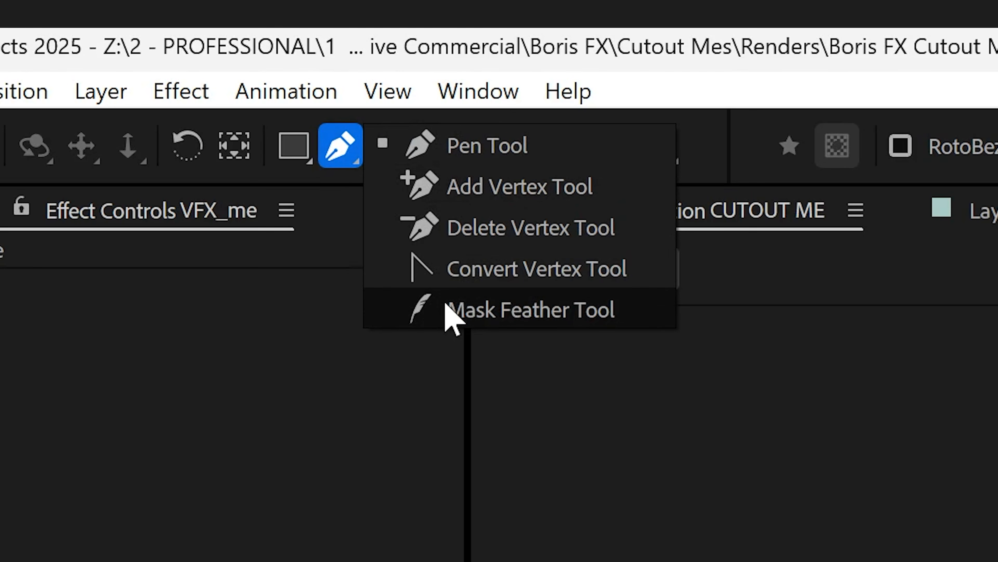
{"action": "left_click", "coordinate": [447, 309]}
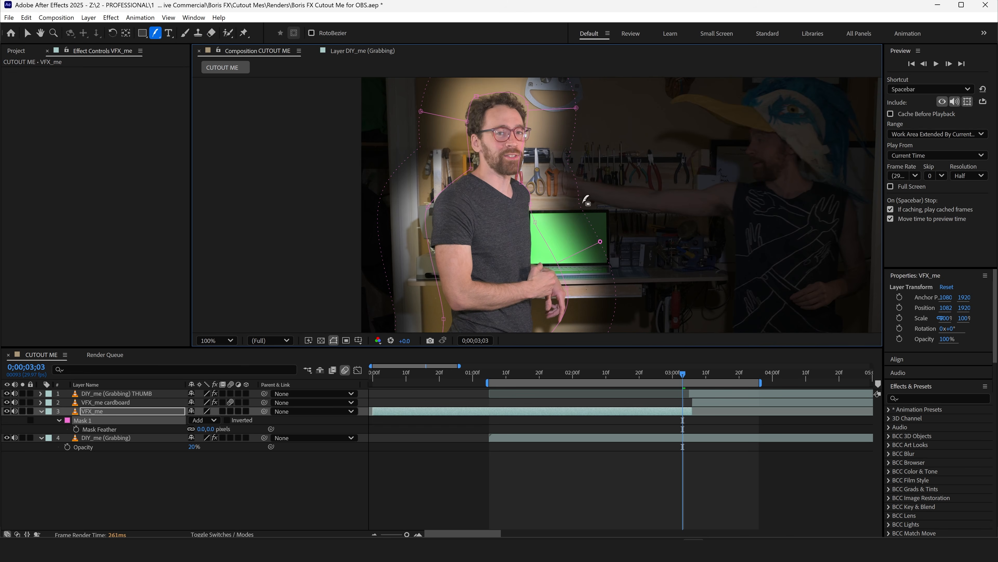
{"action": "key", "text": "v"}
Keyframe the Mask 1 soft roto path to follow the man, including at 0;00;01;13 and 0;00;01;05, and preview it.
{"action": "scroll", "coordinate": [527, 188], "scroll_direction": "up", "scroll_amount": 4}
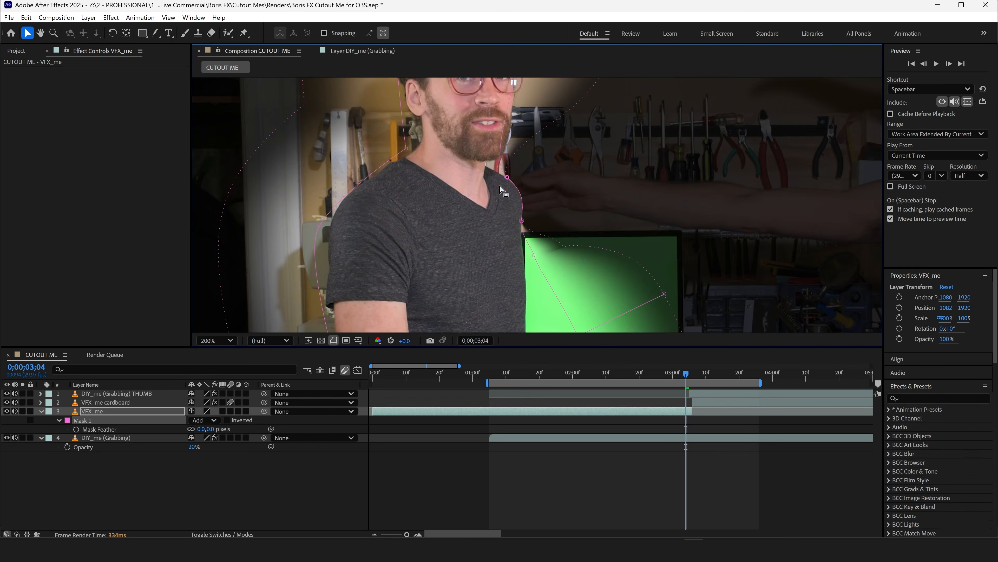
{"action": "key", "text": "Page_Down"}
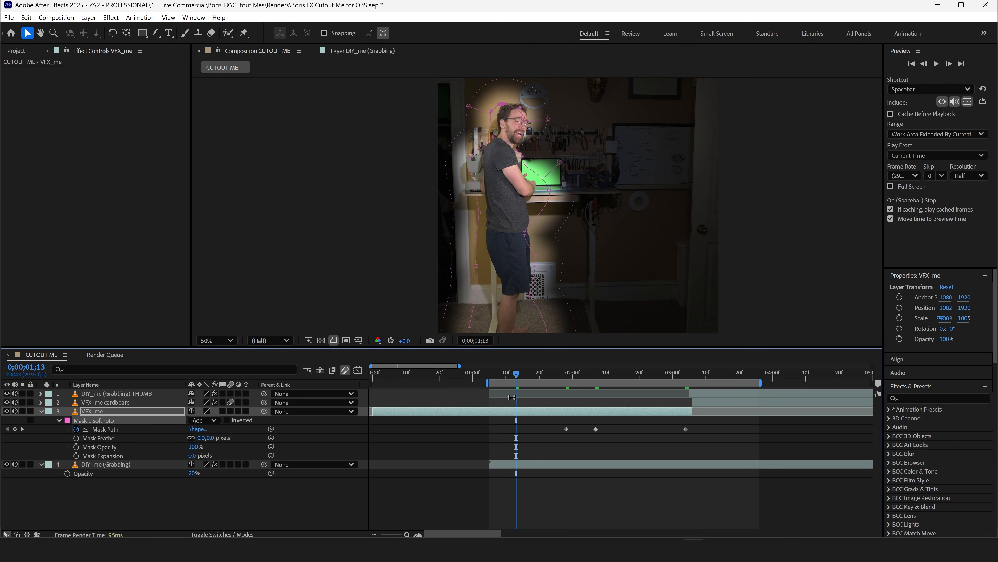
{"action": "left_click_drag", "start_coordinate": [530, 266], "coordinate": [545, 266]}
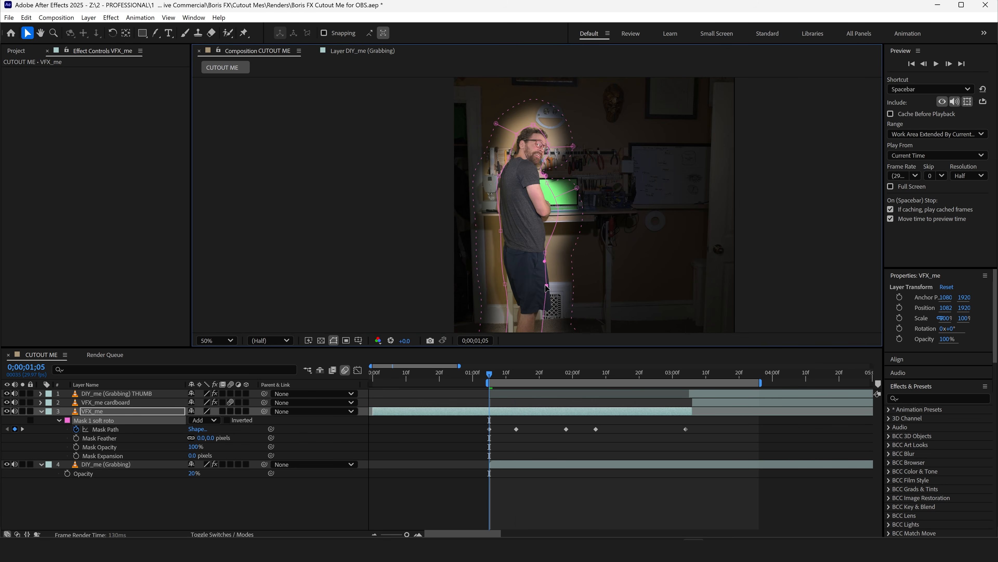
{"action": "left_click", "coordinate": [539, 448]}
{"action": "key", "text": "space"}
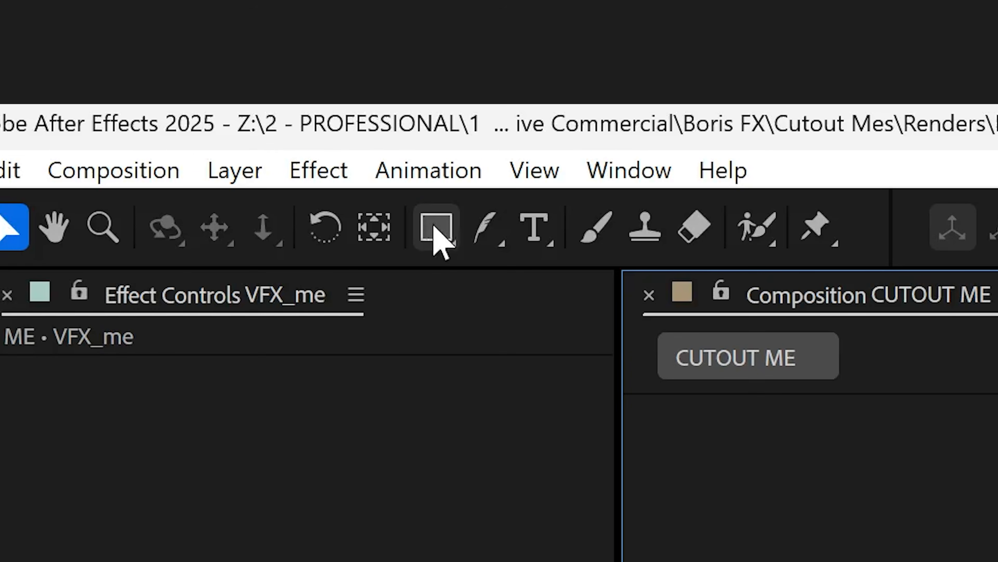
Add a full-frame override mask to VFX_me, keyframe its Mask Opacity to 0% at 0;00;03;05, and preview the blend.
{"action": "left_click", "coordinate": [176, 56]}
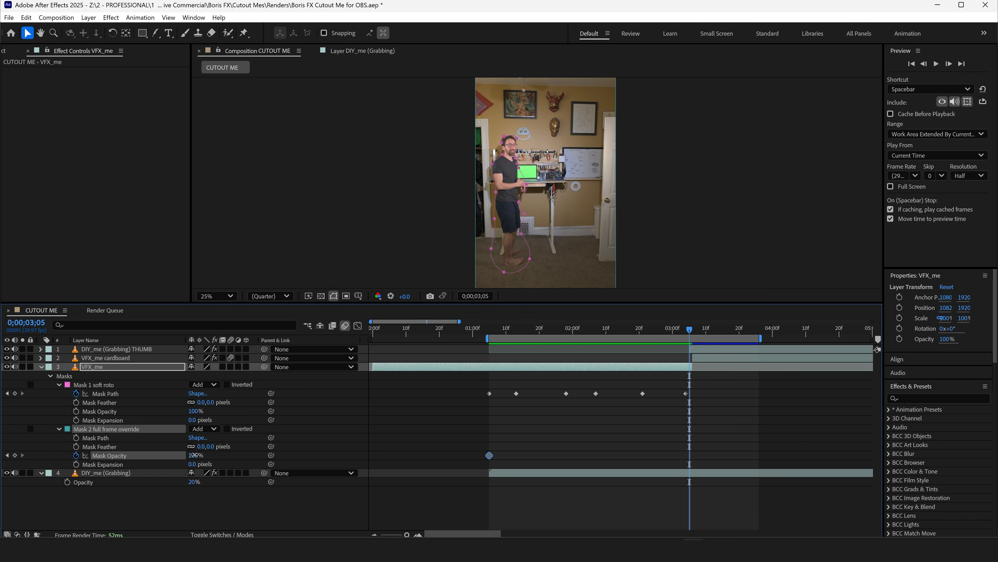
{"action": "left_click_drag", "start_coordinate": [195, 457], "coordinate": [130, 471]}
{"action": "key", "text": "space"}
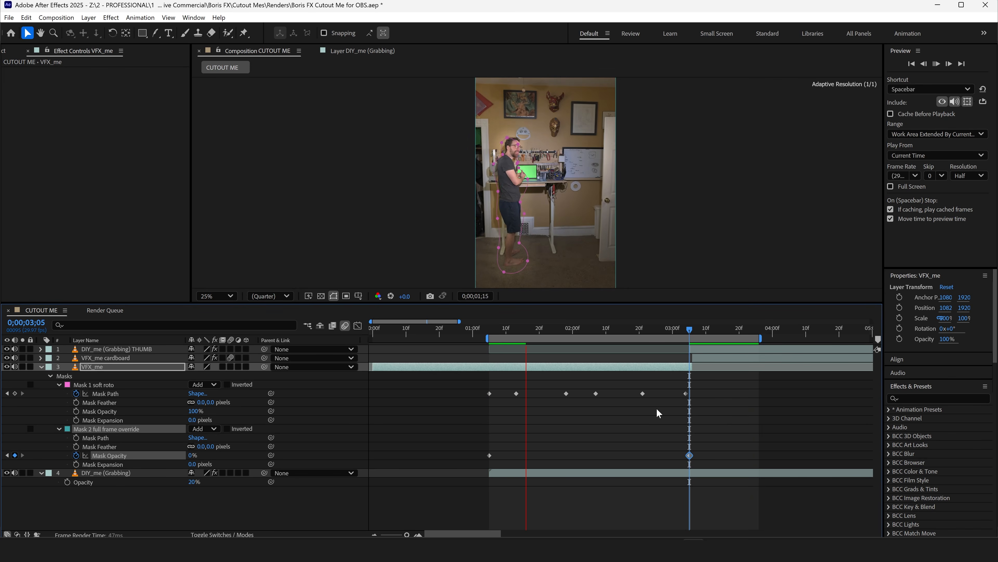
{"action": "left_click", "coordinate": [629, 450]}
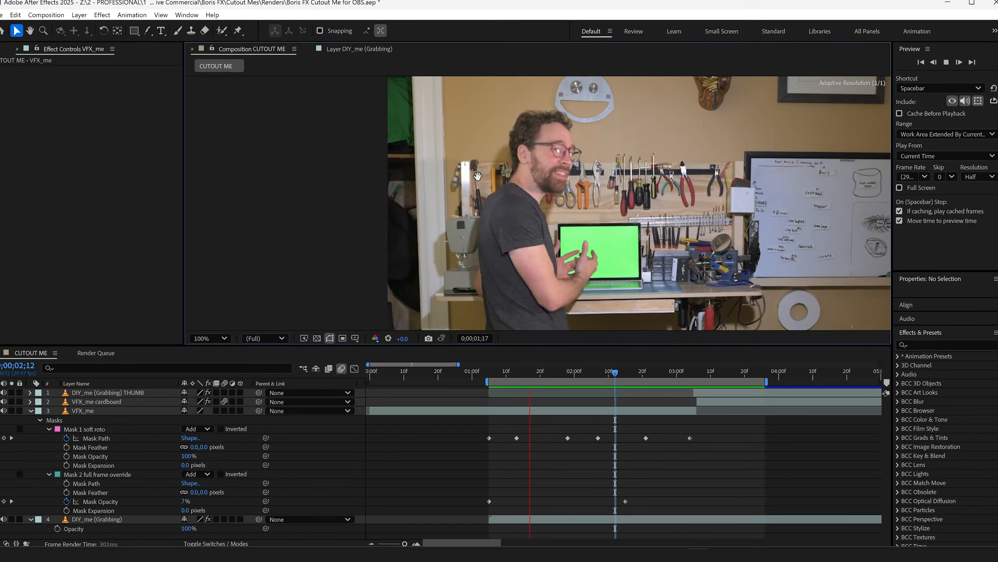
{"action": "key", "text": "space"}
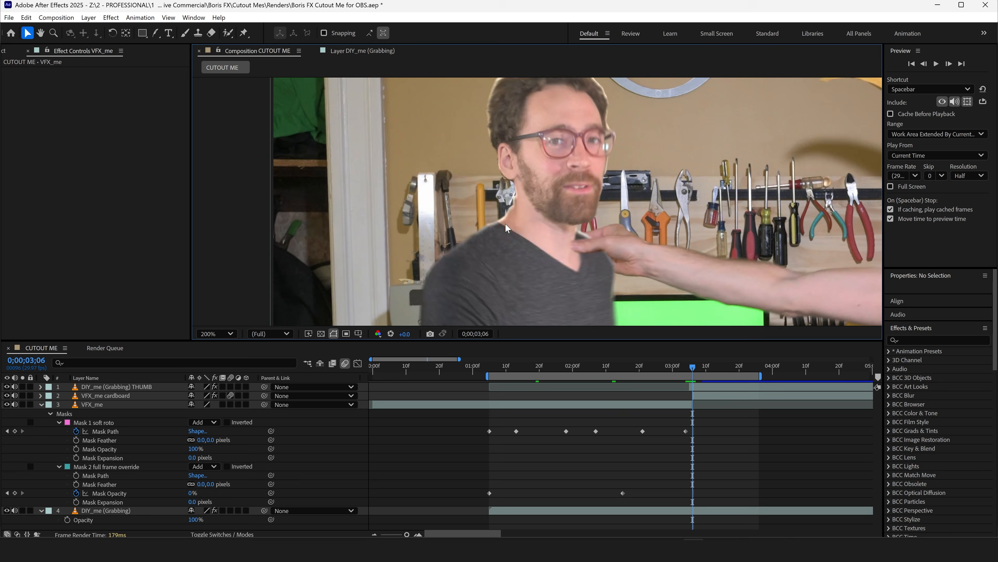
{"action": "key", "text": "Page_Up"}
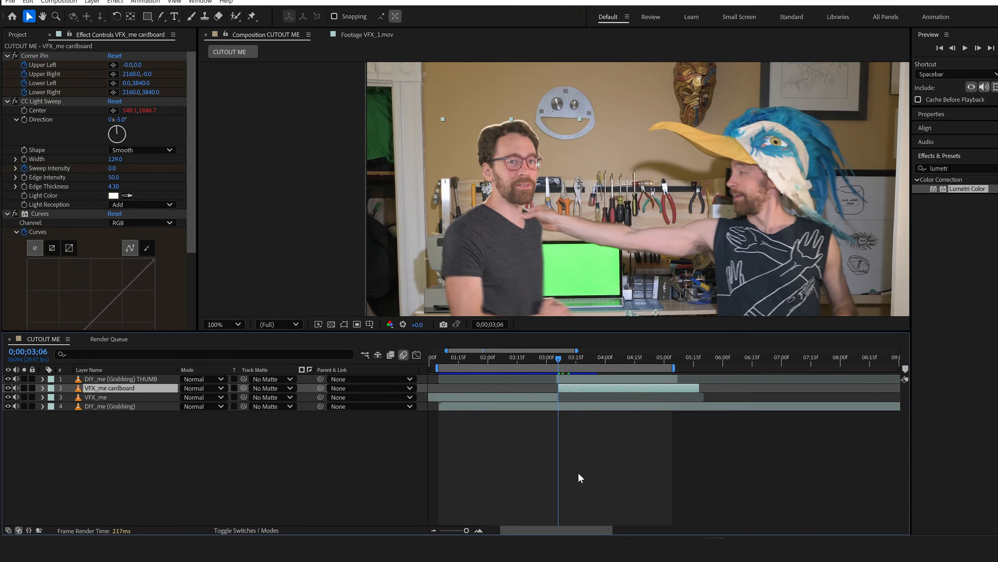
Duplicate VFX_me cardboard and rename the copy VFX_me cardboard shadow.
{"action": "key", "text": "ctrl+d"}
{"action": "key", "text": "Return"}
{"action": "key", "text": "End"}
{"action": "type", "text": "sh"}
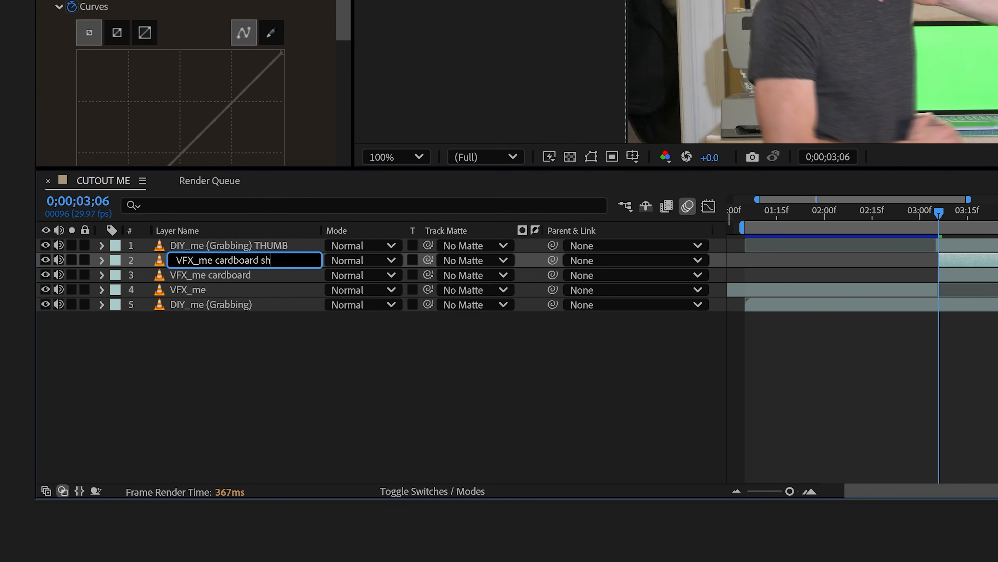
{"action": "type", "text": "adow"}
{"action": "key", "text": "Return"}
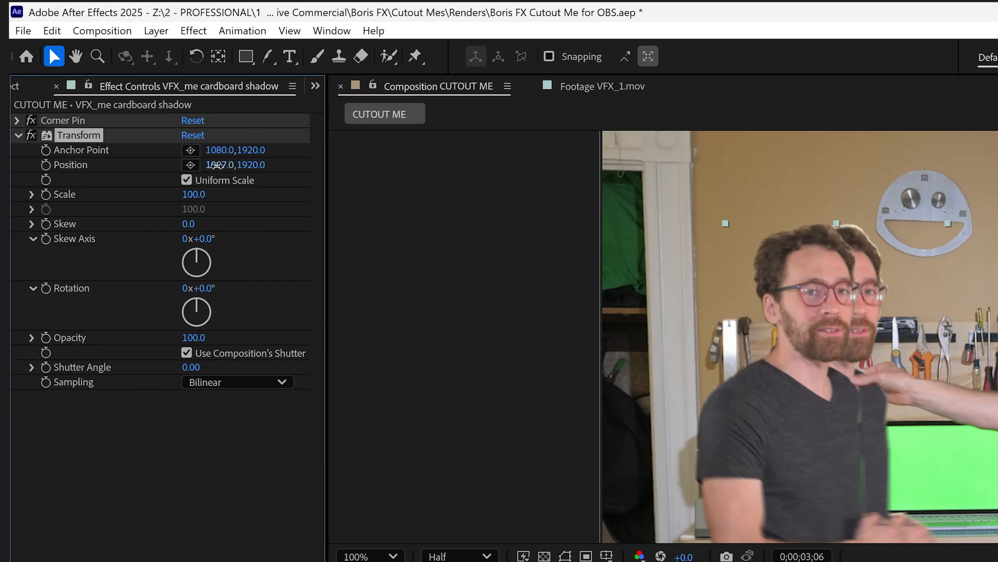
Set the shadow layer's Transform effect Position to 971,1998, and apply Gaussian Blur to it by searching "gauss".
{"action": "left_click_drag", "start_coordinate": [217, 165], "coordinate": [306, 164]}
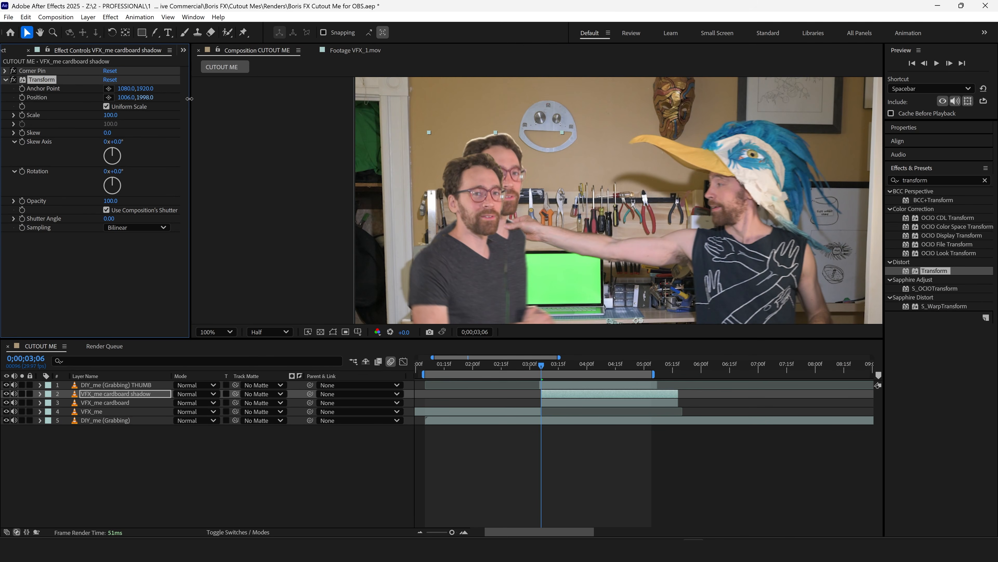
{"action": "left_click_drag", "start_coordinate": [131, 97], "coordinate": [119, 106]}
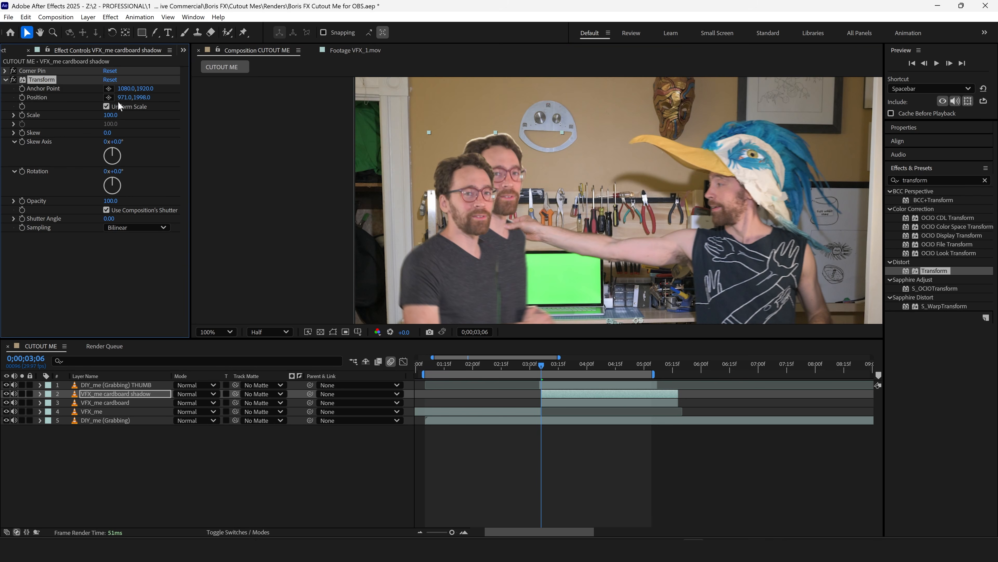
{"action": "double_click", "coordinate": [944, 180]}
{"action": "type", "text": "gauss"}
{"action": "left_click_drag", "start_coordinate": [938, 217], "coordinate": [105, 246]}
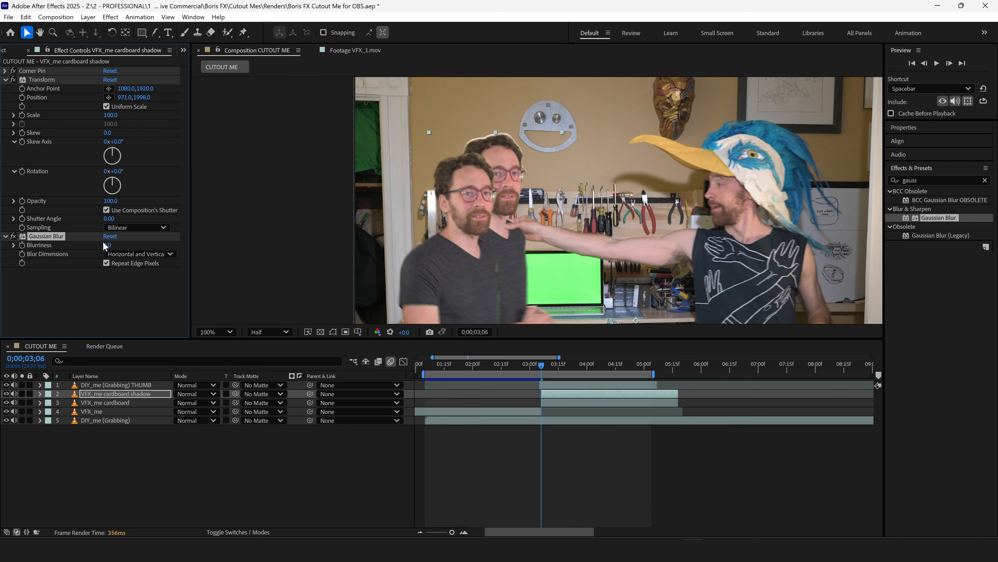
Create an adjustment layer named "shadow correction" and place it directly below VFX_me cardboard.
{"action": "left_click", "coordinate": [88, 17]}
{"action": "mouse_move", "coordinate": [101, 28]}
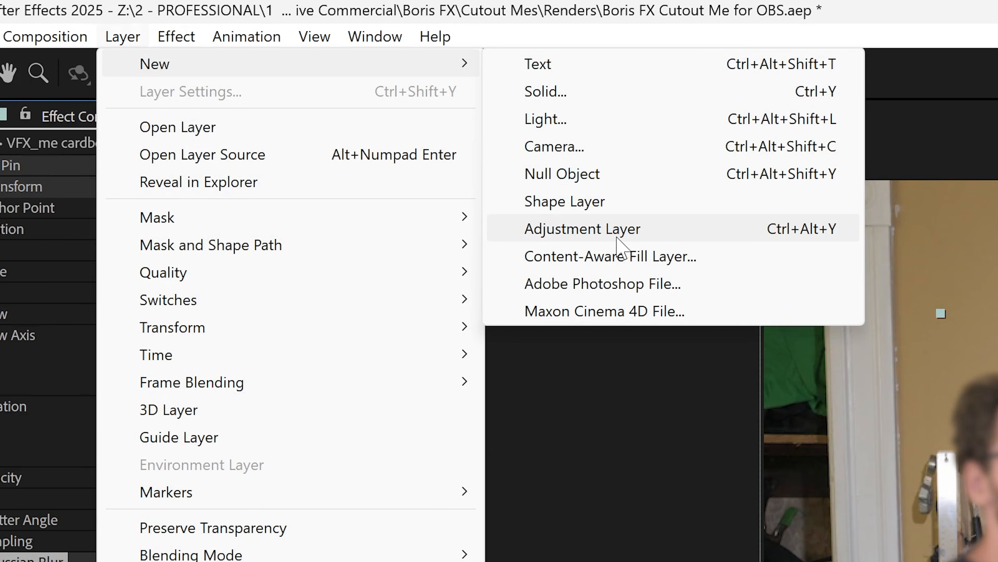
{"action": "left_click", "coordinate": [617, 237]}
{"action": "key", "text": "Return"}
{"action": "type", "text": "shadow correction"}
{"action": "key", "text": "Return"}
{"action": "left_click_drag", "start_coordinate": [267, 251], "coordinate": [267, 320]}
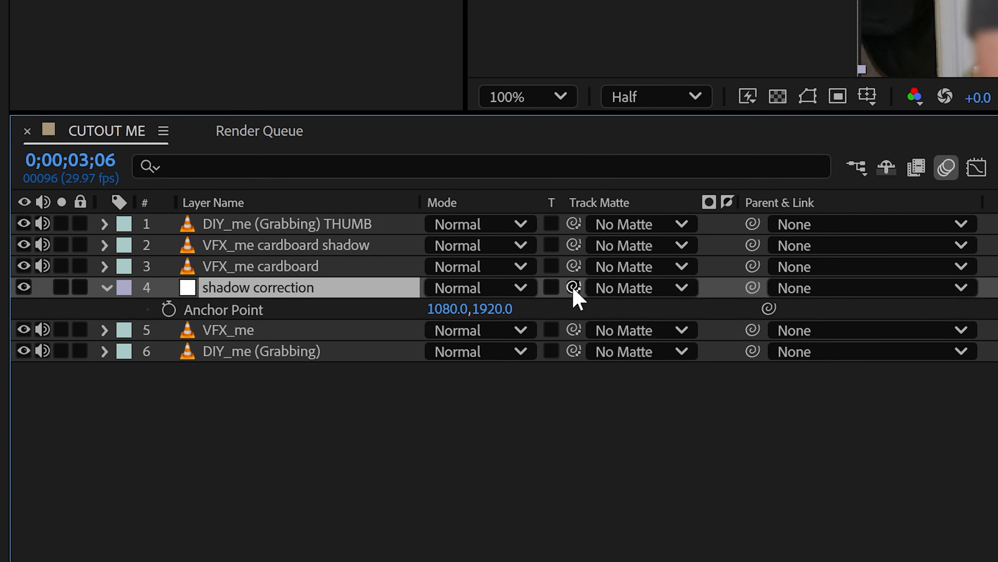
Use VFX_me cardboard shadow as the track matte for shadow correction, and apply the Lumetri Color effect to the adjustment layer.
{"action": "left_click_drag", "start_coordinate": [448, 279], "coordinate": [356, 254]}
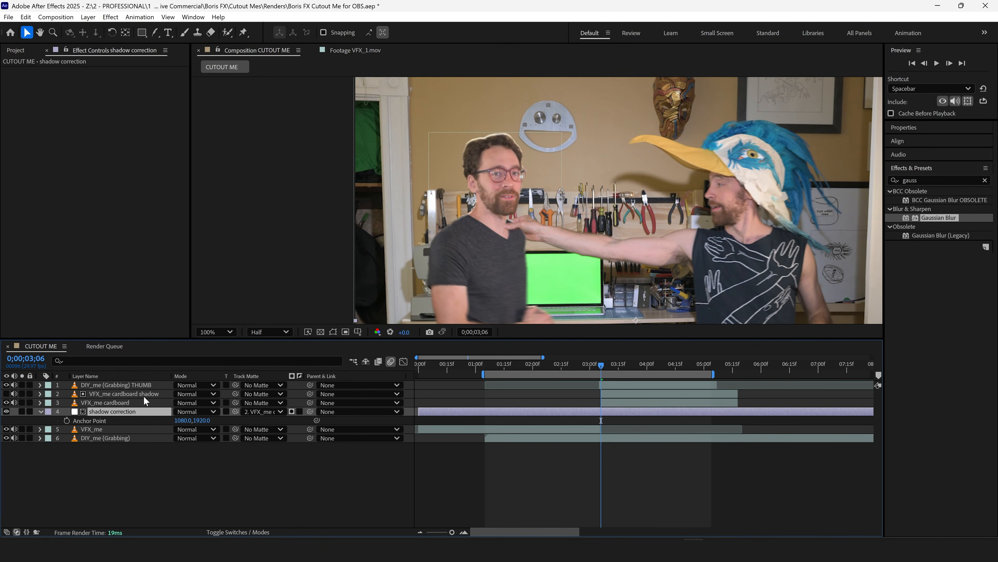
{"action": "type", "text": "lumet"}
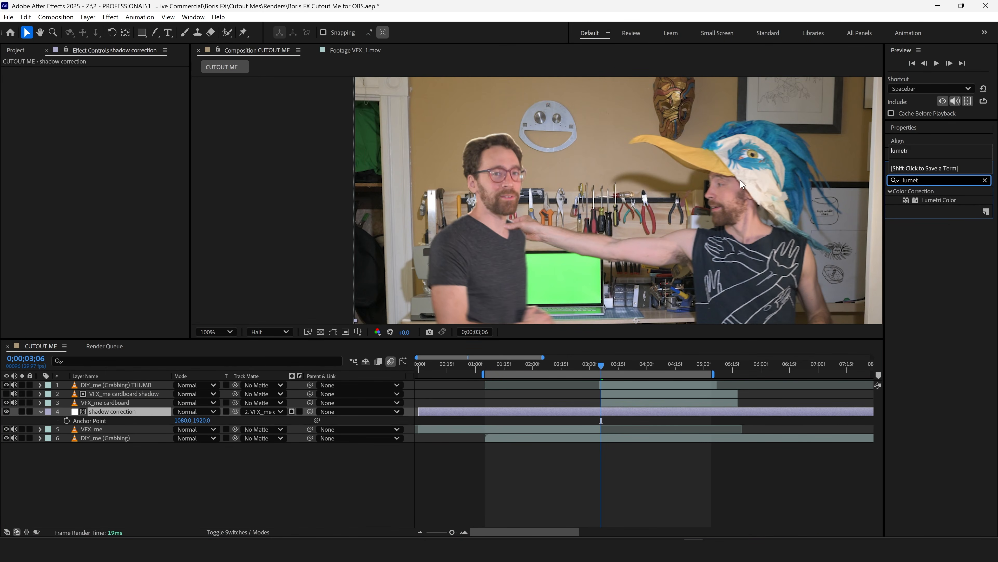
{"action": "left_click_drag", "start_coordinate": [912, 200], "coordinate": [609, 412]}
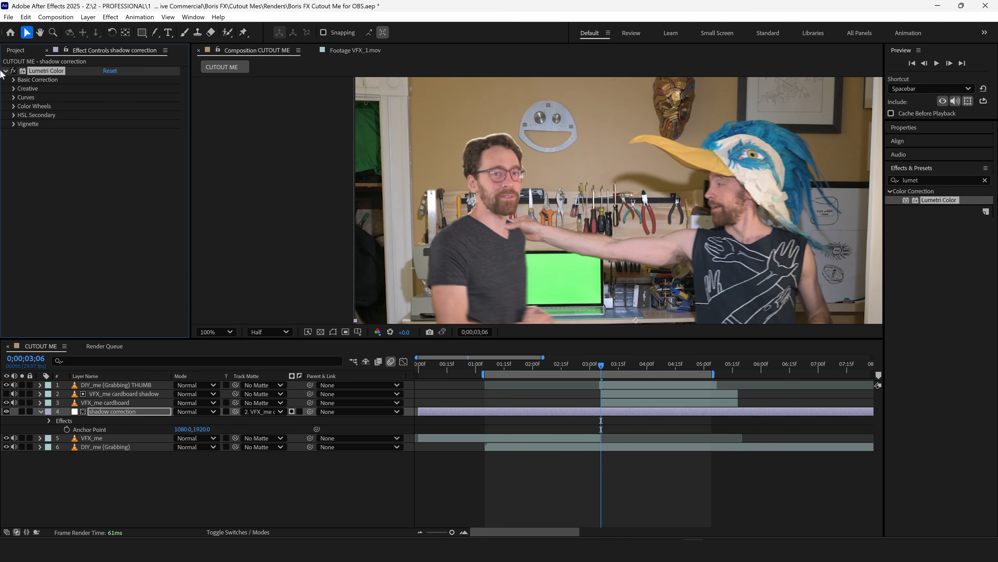
Pull down the midtones of Lumetri Color's master RGB curve and dock the VFX_1.mov footage beside the composition for comparison.
{"action": "left_click", "coordinate": [14, 98]}
{"action": "left_click_drag", "start_coordinate": [115, 214], "coordinate": [118, 217]}
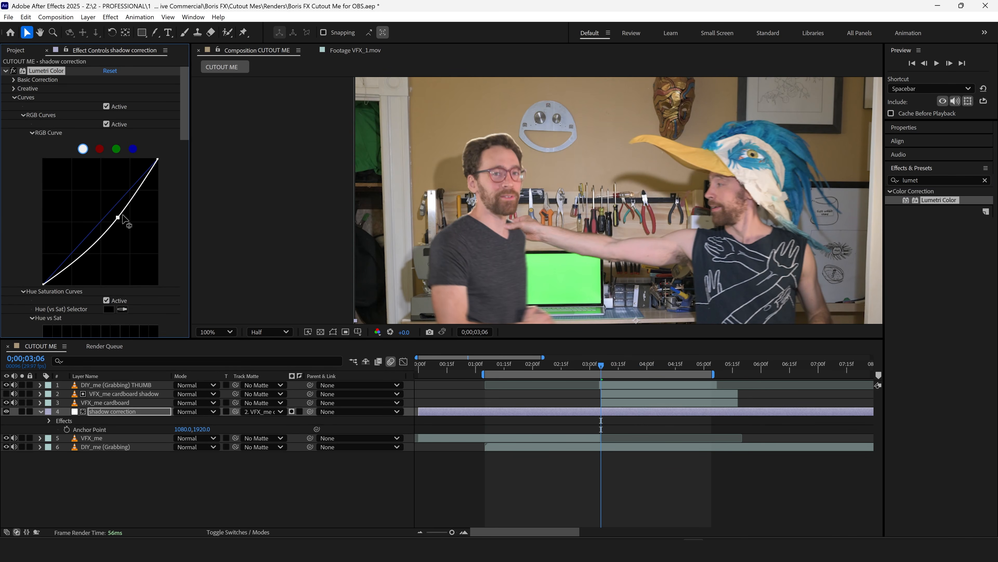
{"action": "left_click_drag", "start_coordinate": [350, 50], "coordinate": [314, 166]}
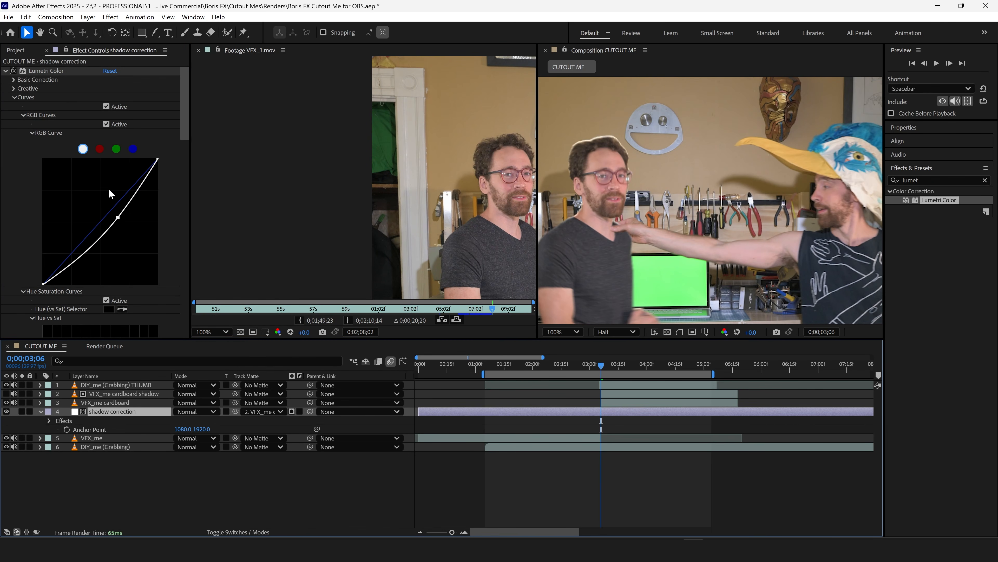
Lower the midtones of the blue RGB curve slightly to tint the shadow, and preview the cutout with its shadow.
{"action": "left_click", "coordinate": [134, 149]}
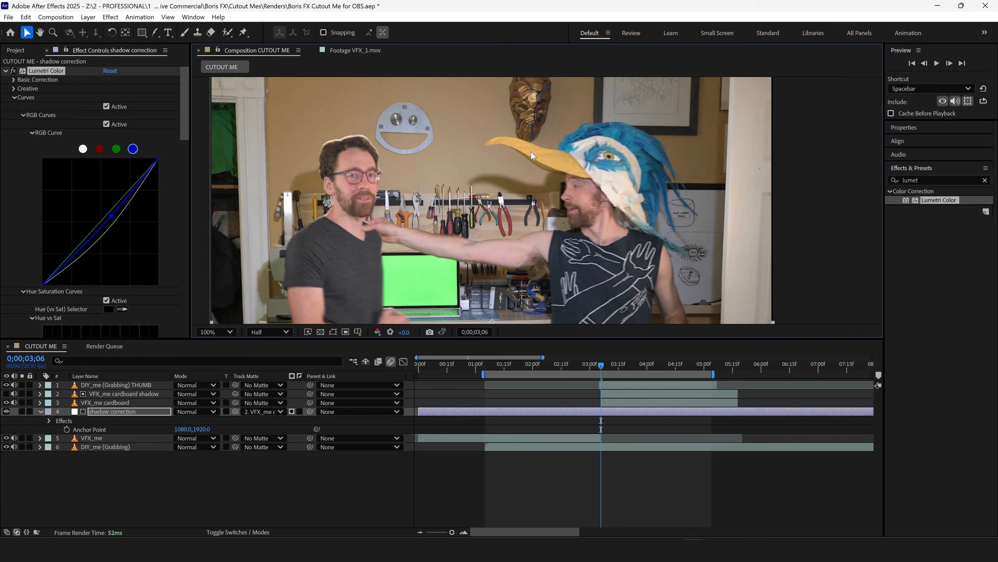
{"action": "left_click_drag", "start_coordinate": [535, 193], "coordinate": [521, 217]}
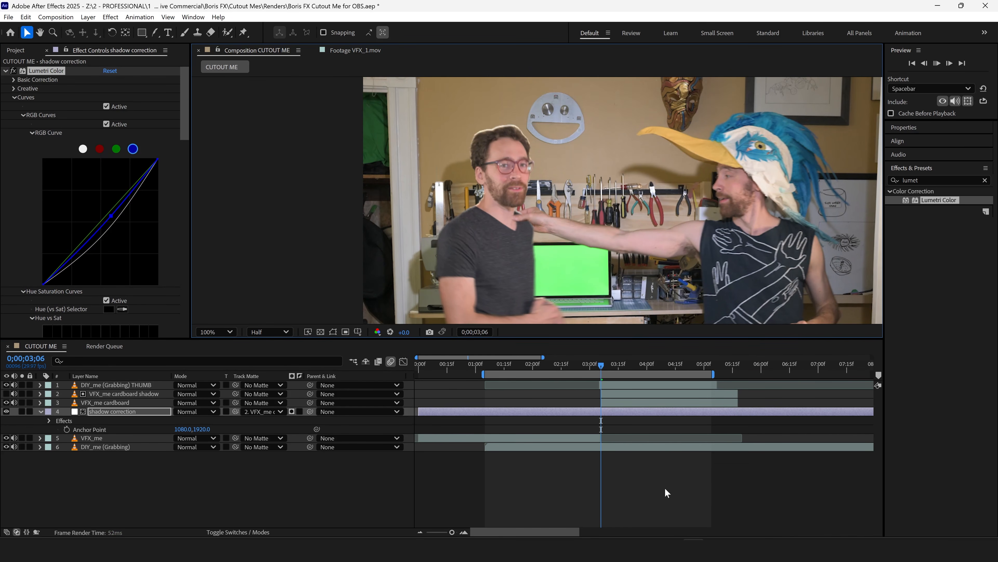
{"action": "key", "text": "space"}
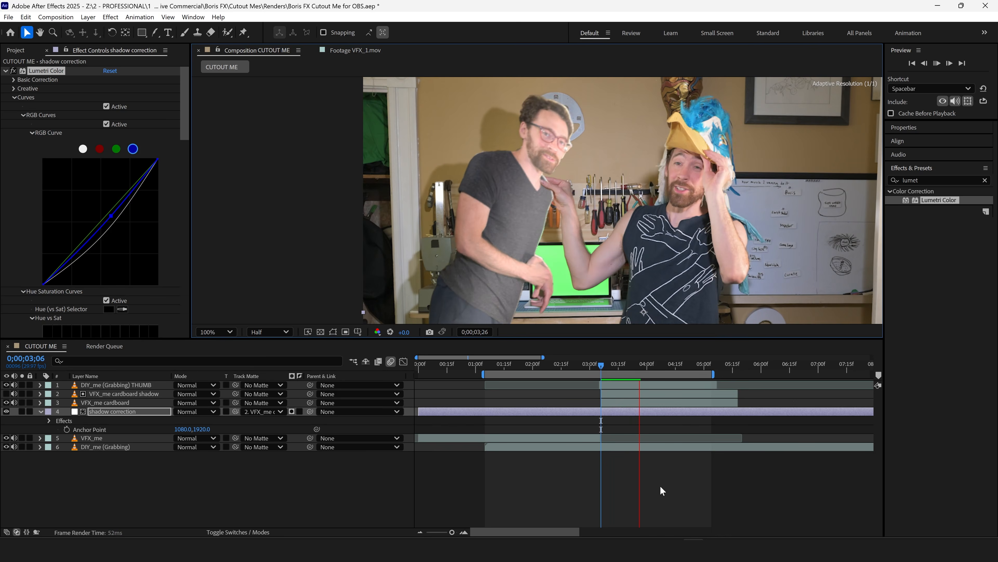